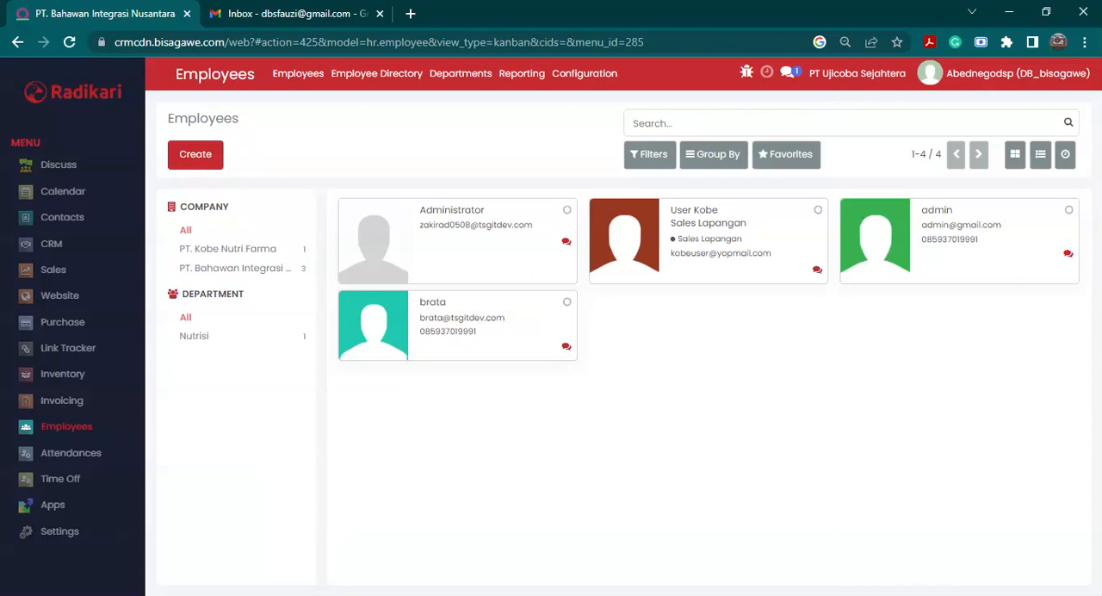
# - Select PT Ujicoba Sejahtera as the active company and start a new employee record
pyautogui.click(866, 77)
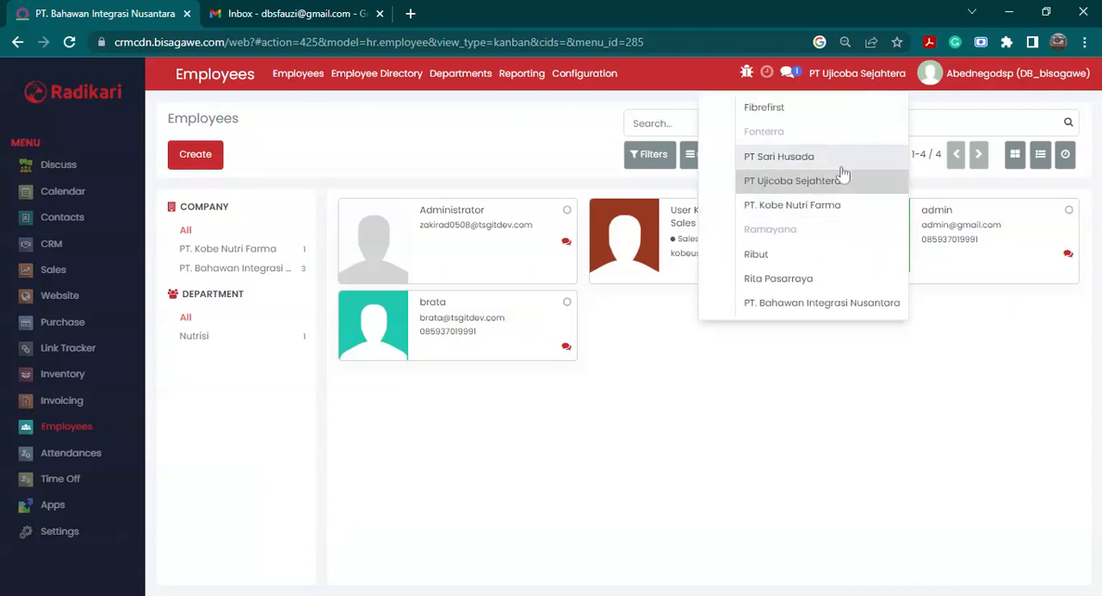
pyautogui.click(865, 209)
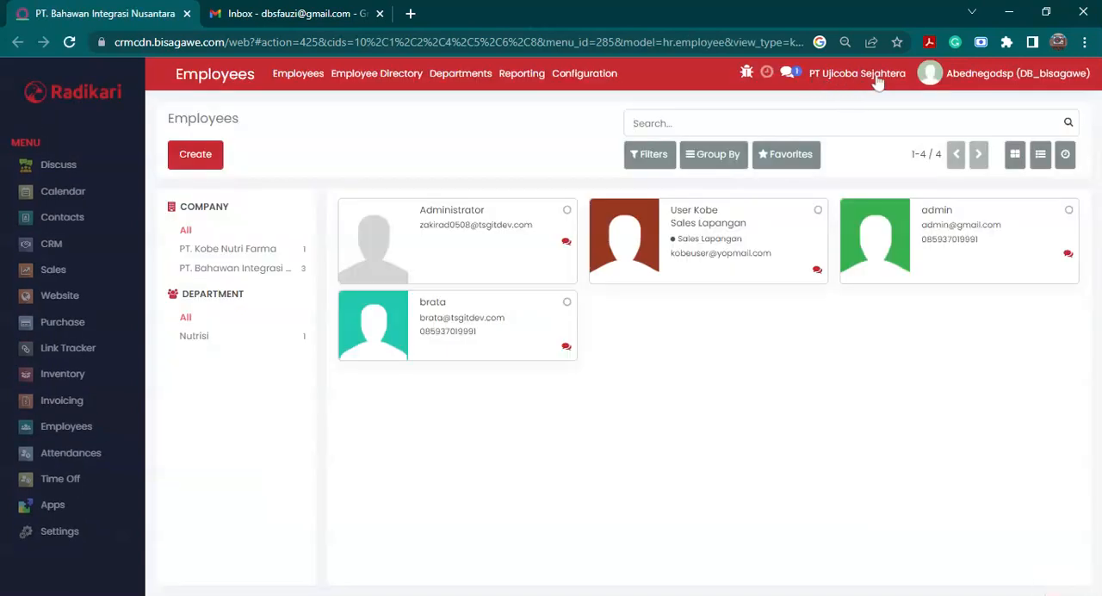
pyautogui.click(195, 156)
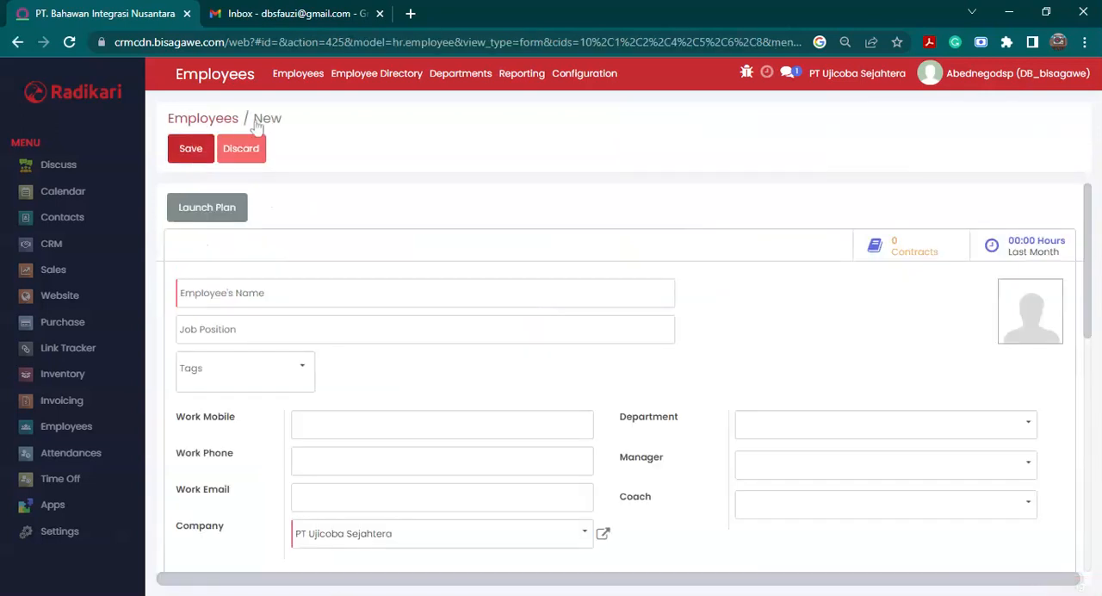
# - Enter the employee's name and set the job position to Sales Toko
pyautogui.click(255, 292)
pyautogui.write('Fo')
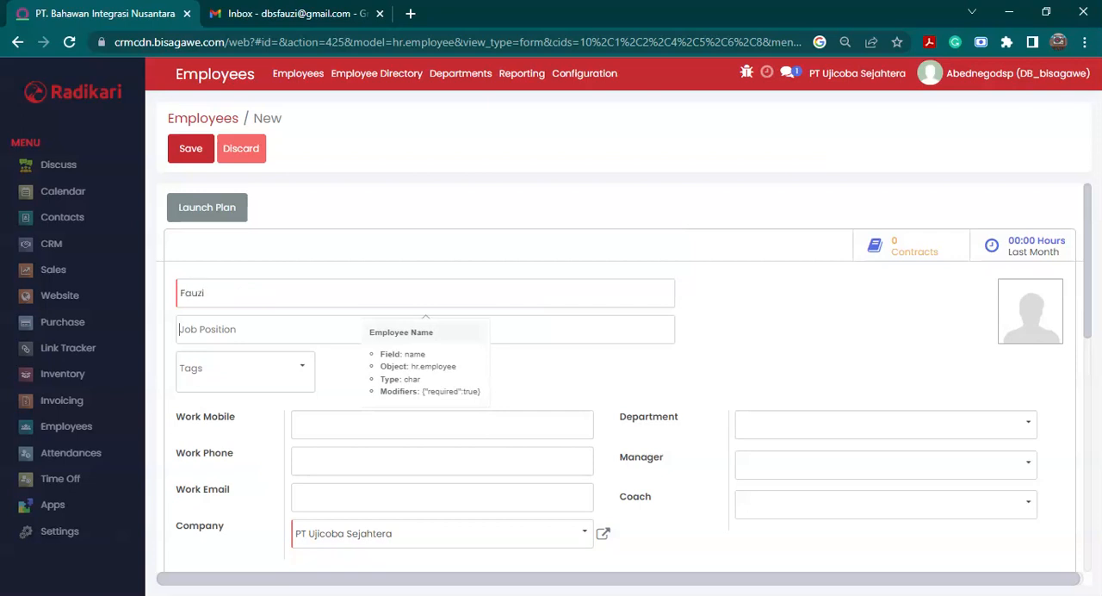
pyautogui.press('Tab')
pyautogui.write('Sales Toko')
# - Add the existing Sales Toko tag to the new employee
pyautogui.click(270, 373)
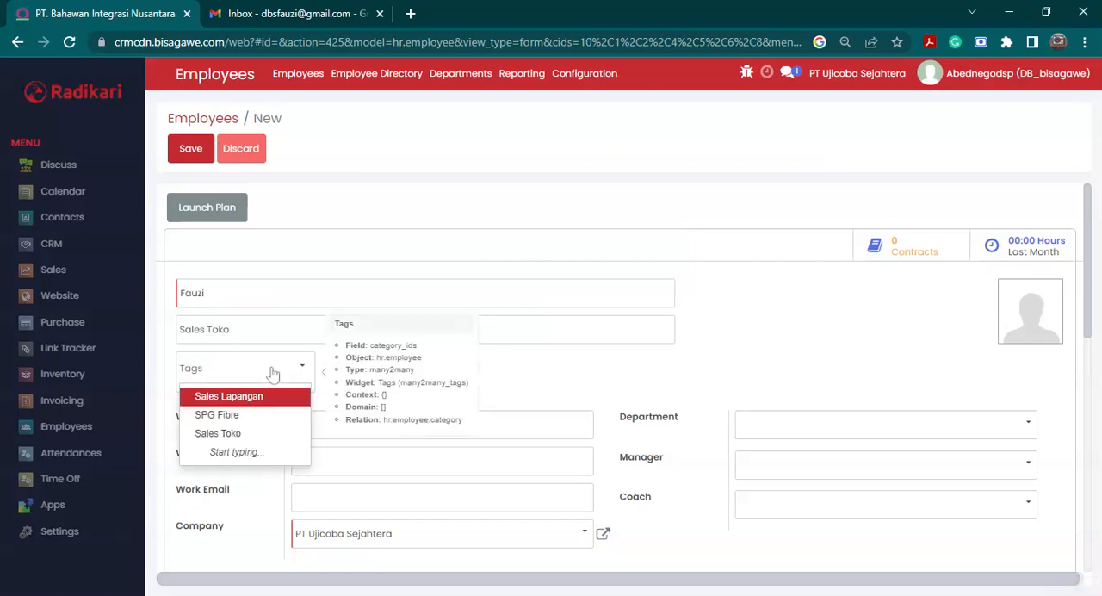
pyautogui.write('Sales')
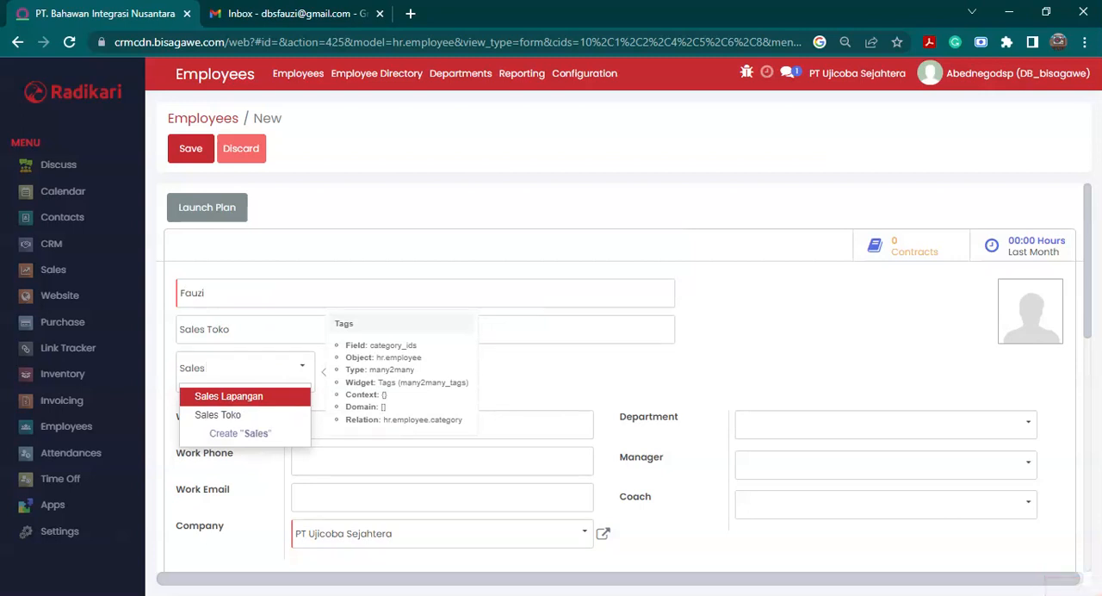
pyautogui.write(' Toko')
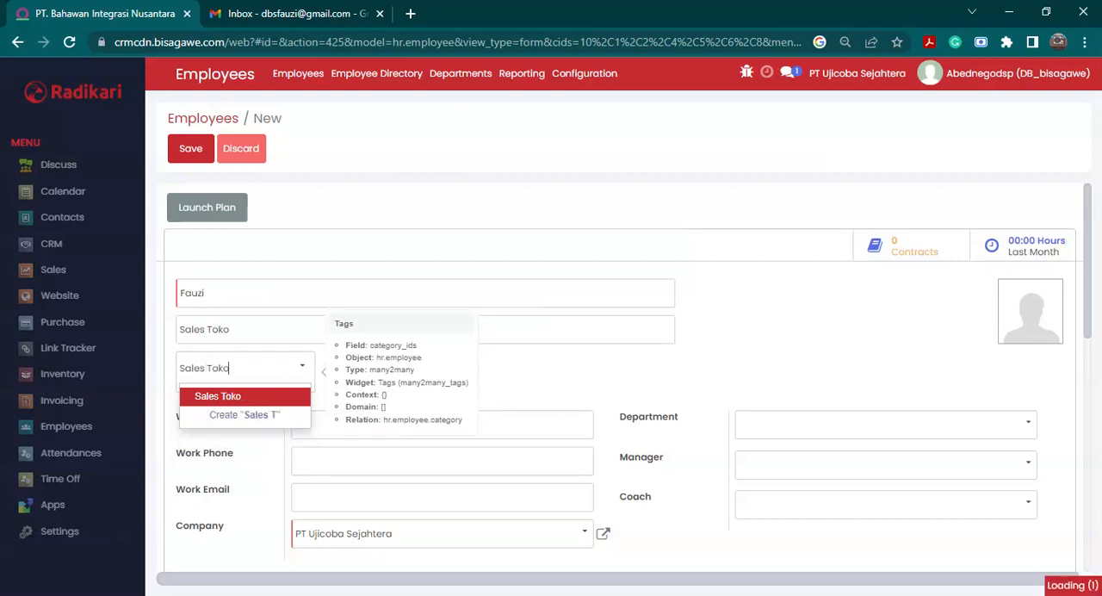
pyautogui.click(249, 401)
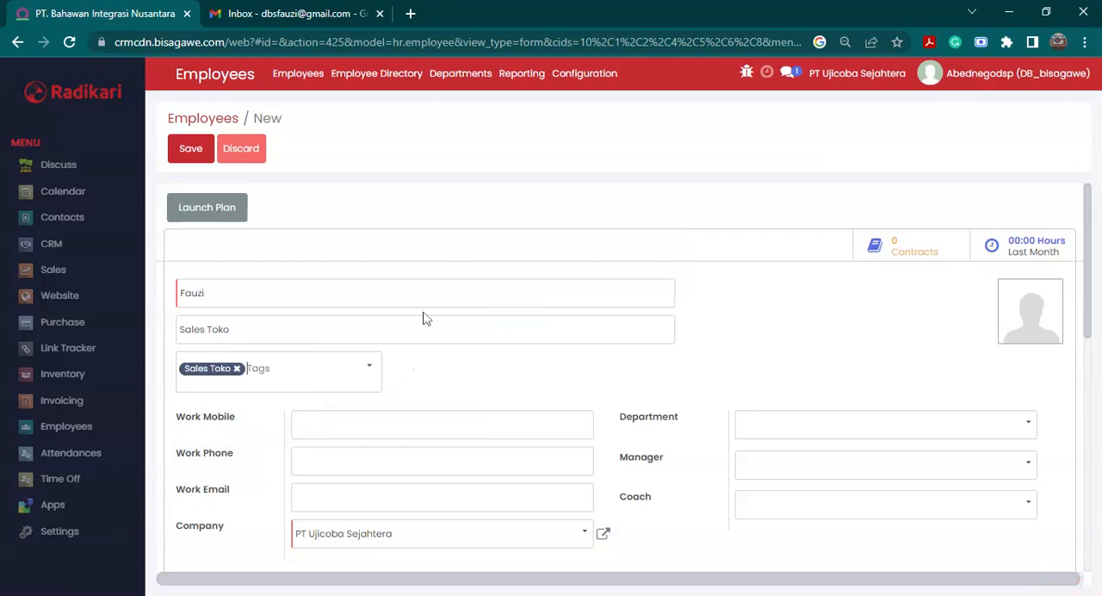
# - Enter the employee's work mobile number and assign a newly created department named Bahan Baku
pyautogui.scroll(-1, 449, 417)
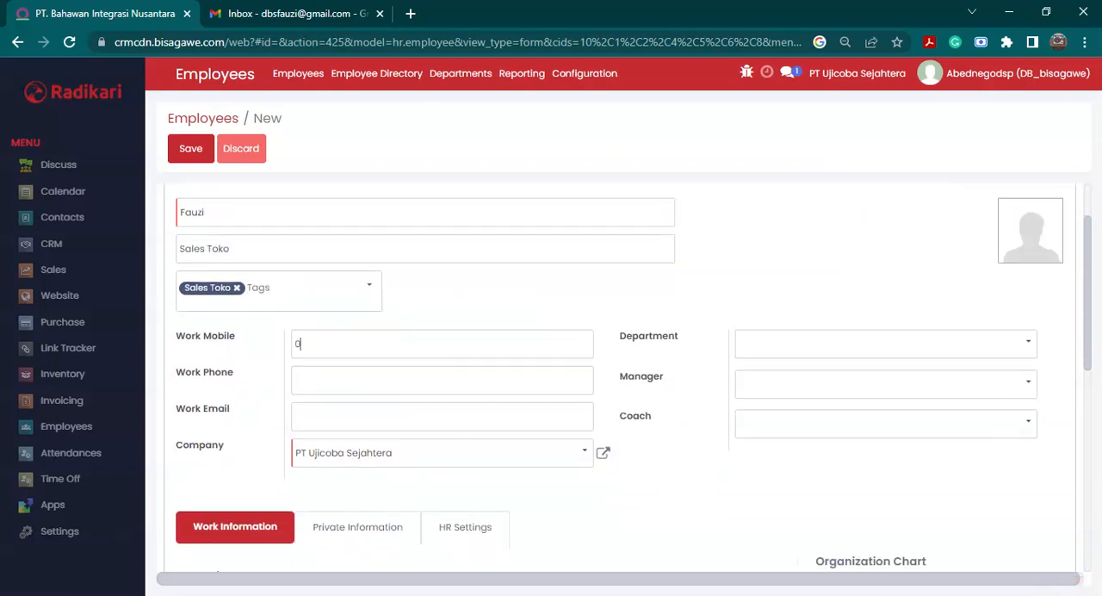
pyautogui.click(861, 355)
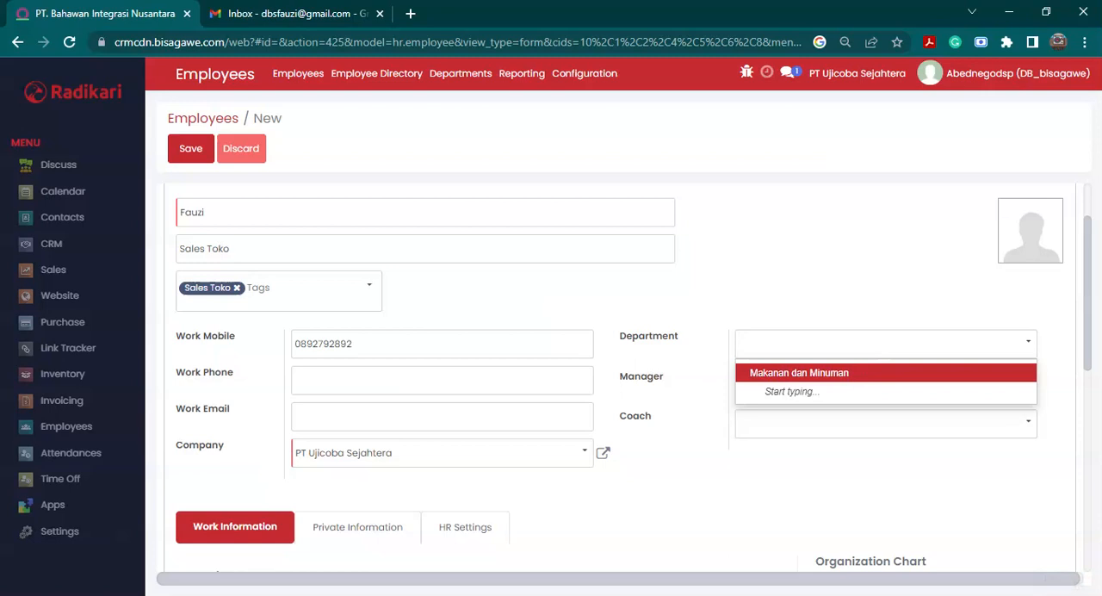
pyautogui.write('Bahan Baku')
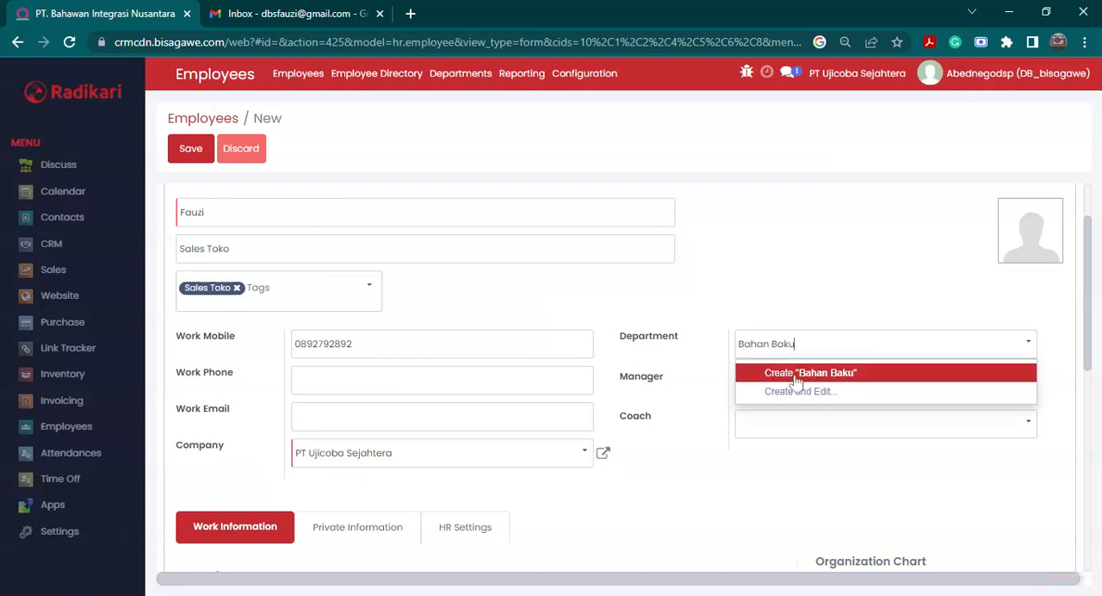
pyautogui.click(797, 381)
# - Enter the manager's name for the employee and create it as a new manager entry
pyautogui.click(888, 381)
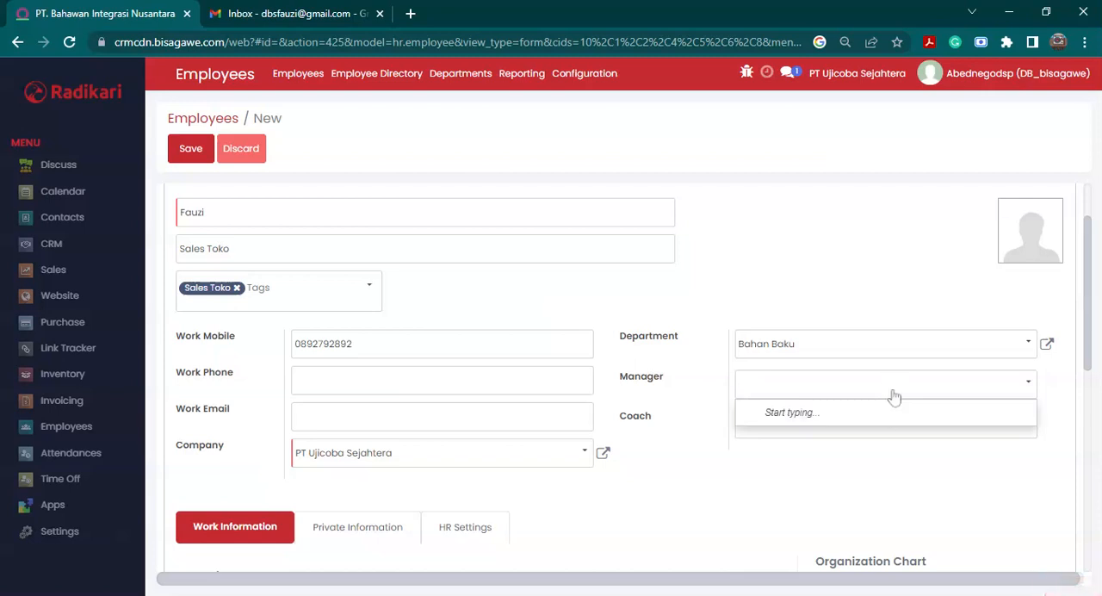
pyautogui.write('Busi')
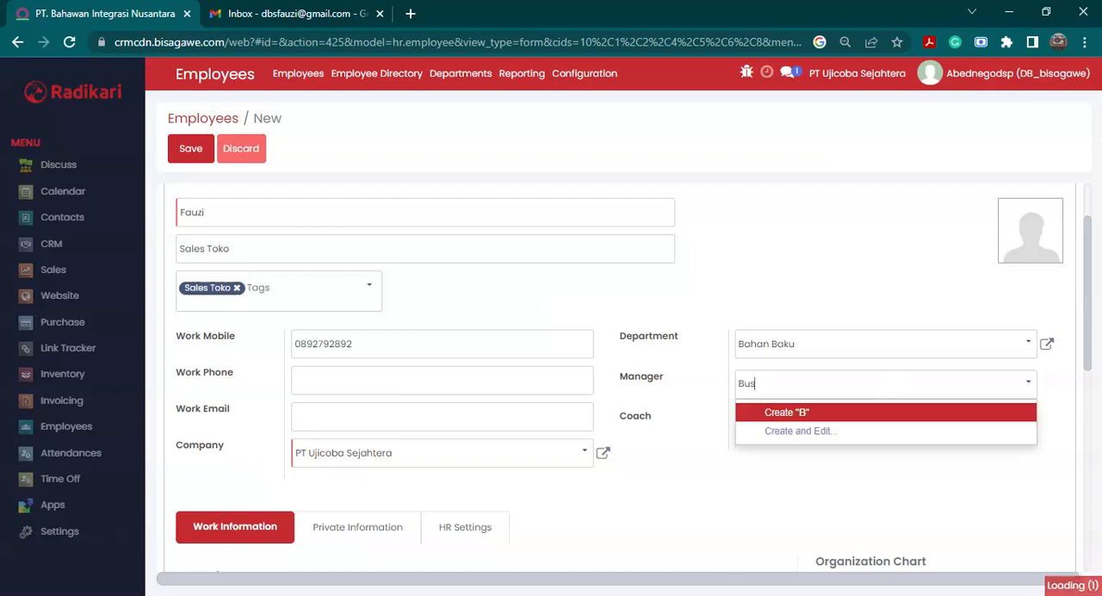
pyautogui.press('BackSpace')
pyautogui.press('BackSpace')
pyautogui.write('di')
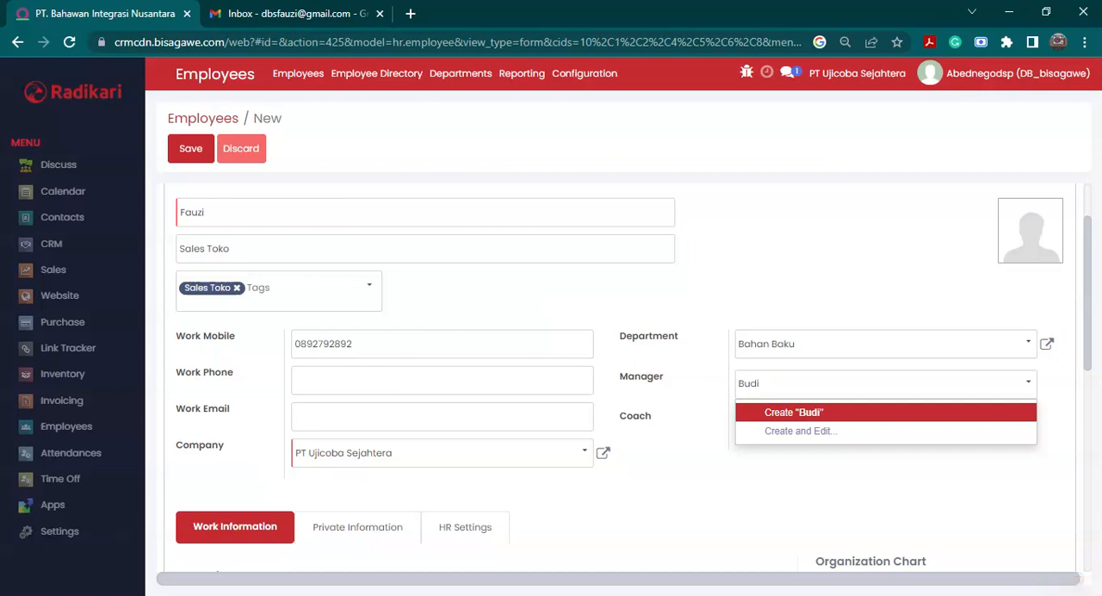
pyautogui.click(898, 413)
# - Clear the employee's Coach field so that no coach is assigned
pyautogui.click(896, 435)
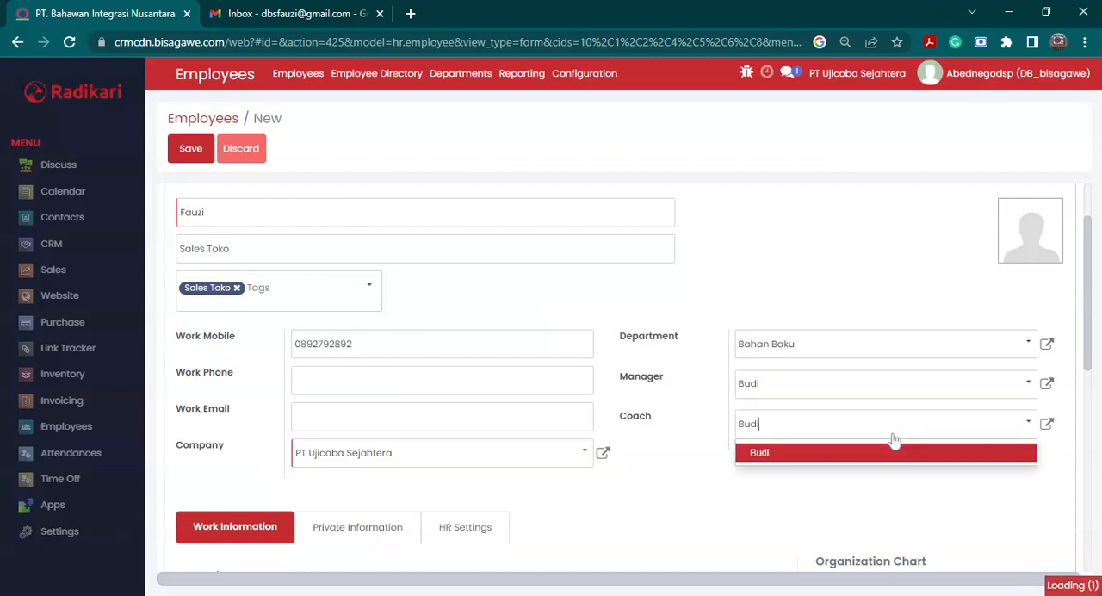
pyautogui.click(796, 454)
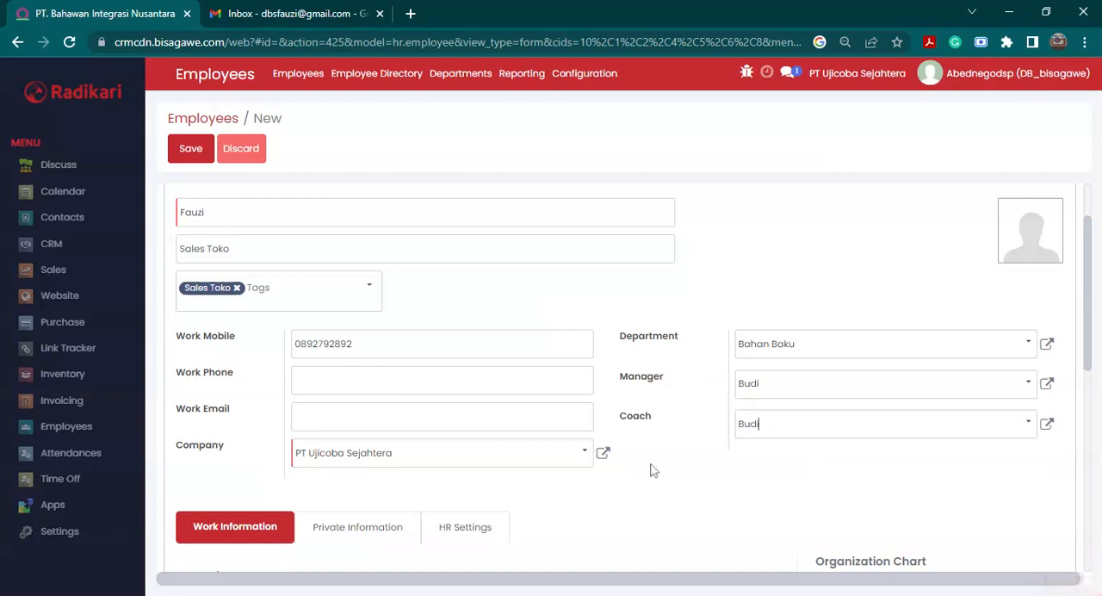
pyautogui.click(770, 432)
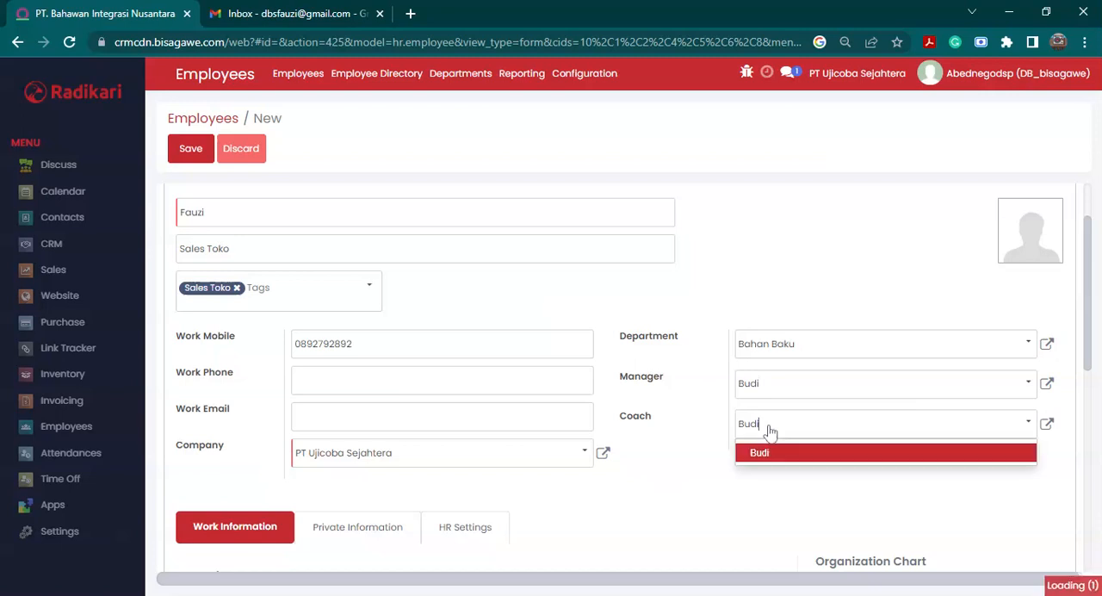
pyautogui.press('BackSpace')
pyautogui.press('BackSpace')
pyautogui.press('BackSpace')
pyautogui.press('BackSpace')
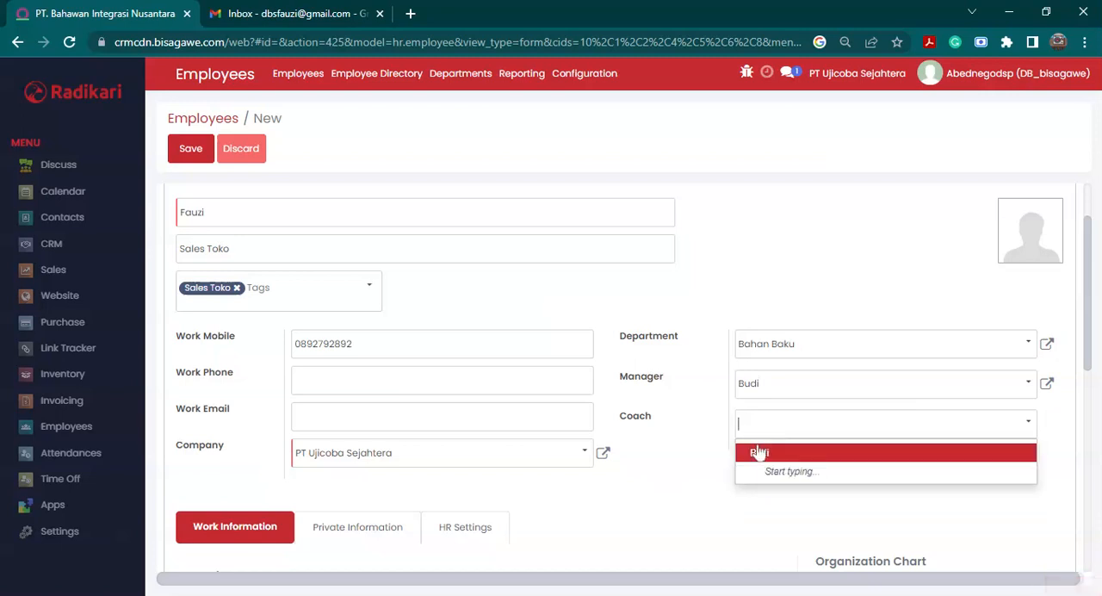
pyautogui.click(707, 489)
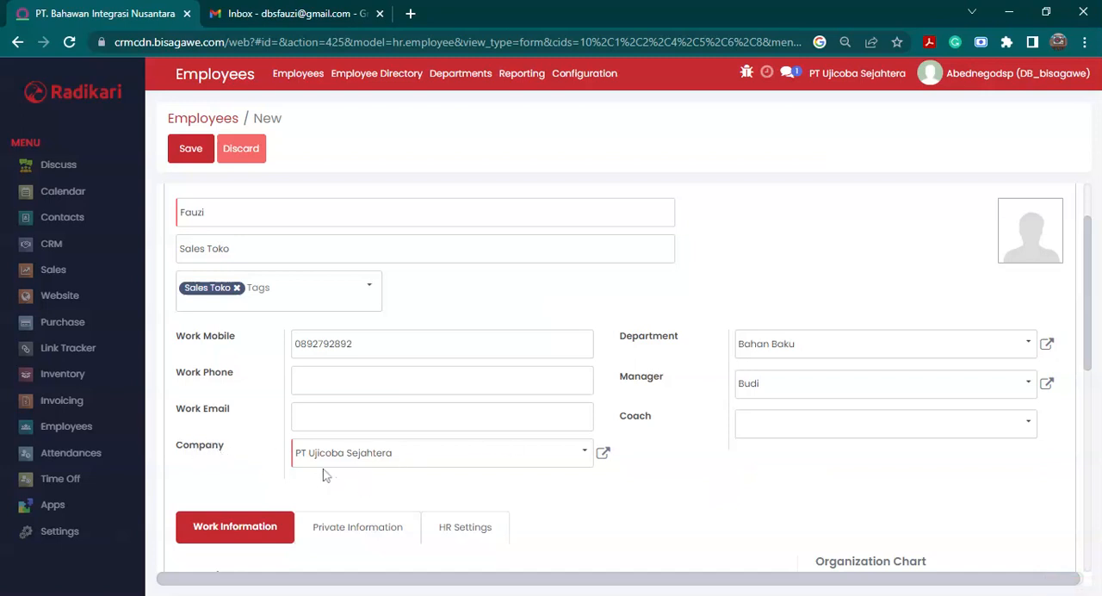
# - Save the new employee record and review its name, work details and company
pyautogui.scroll(-1, 404, 469)
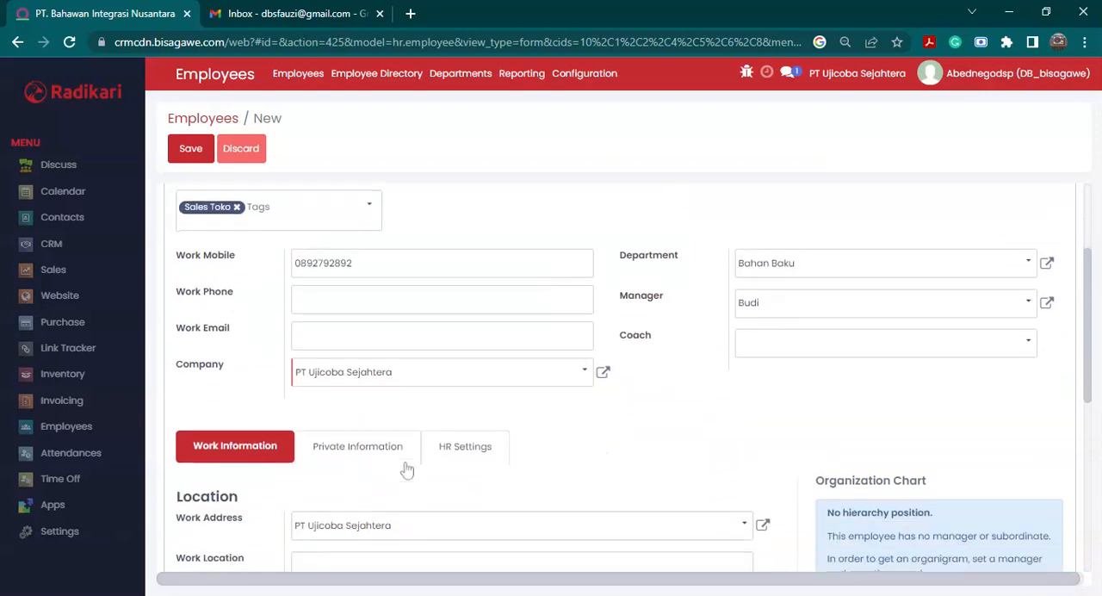
pyautogui.scroll(-1, 540, 454)
pyautogui.scroll(3, 541, 454)
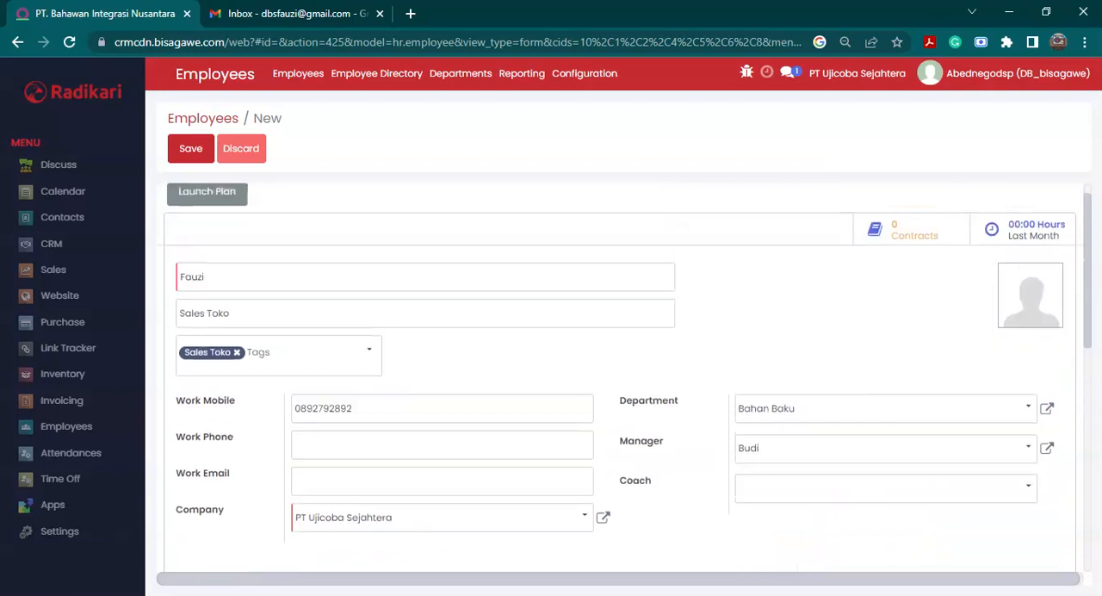
pyautogui.click(194, 152)
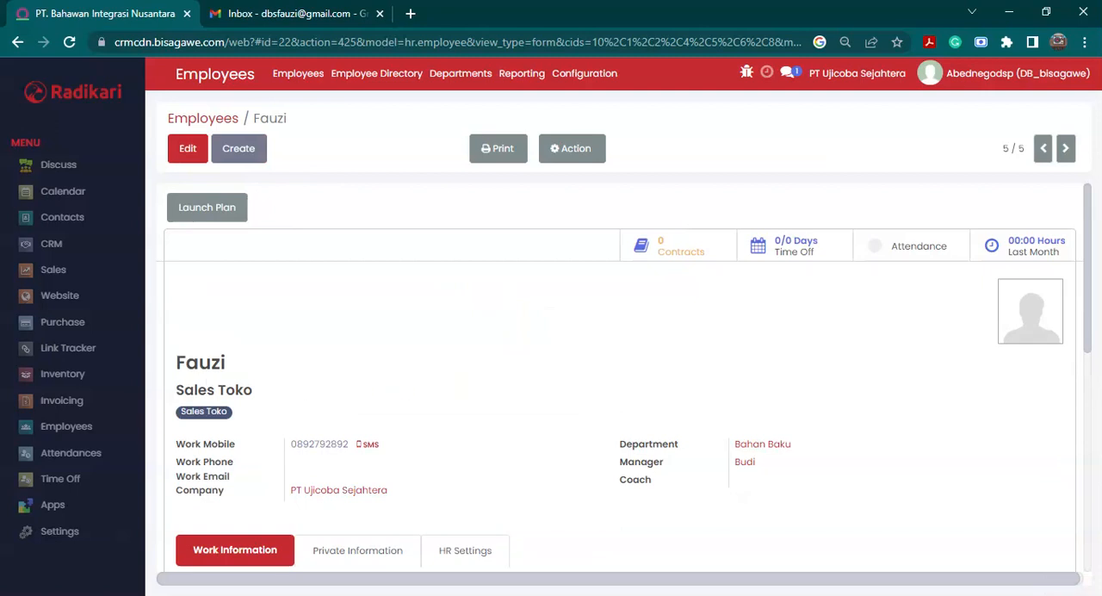
pyautogui.moveTo(184, 362); pyautogui.dragTo(236, 367)
pyautogui.scroll(-1, 241, 384)
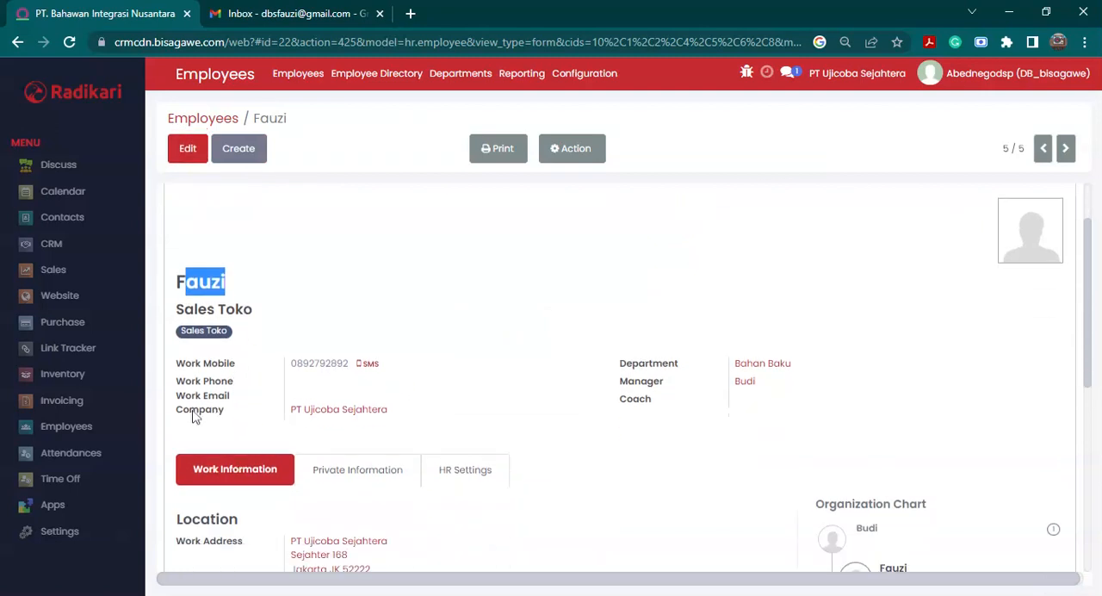
pyautogui.moveTo(195, 417)
pyautogui.click(467, 419)
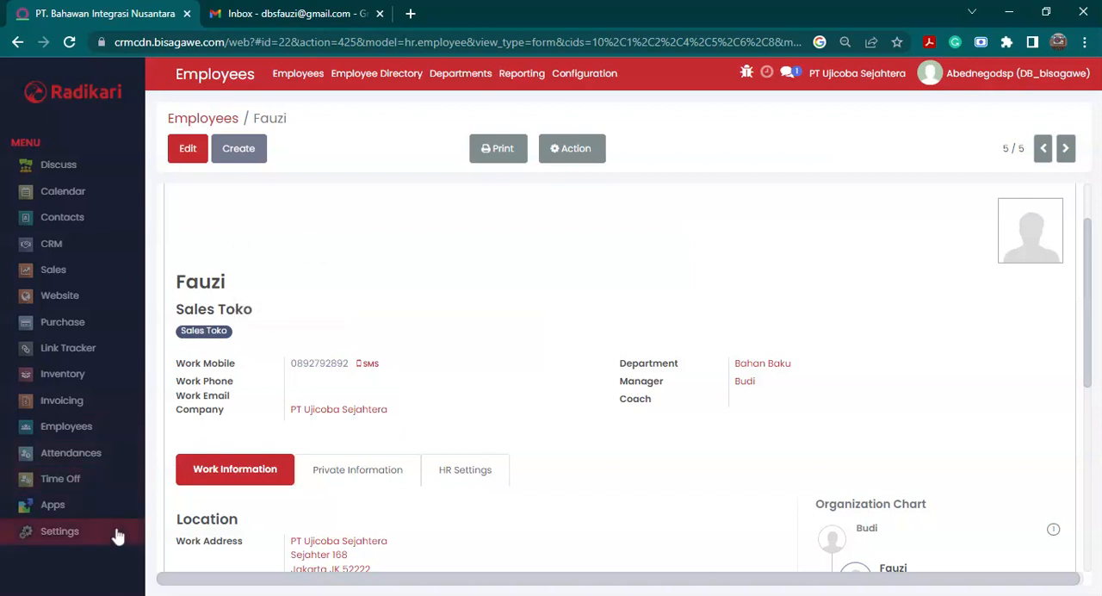
# - Open user management in the settings and start a new user with the same name as the employee
pyautogui.click(56, 541)
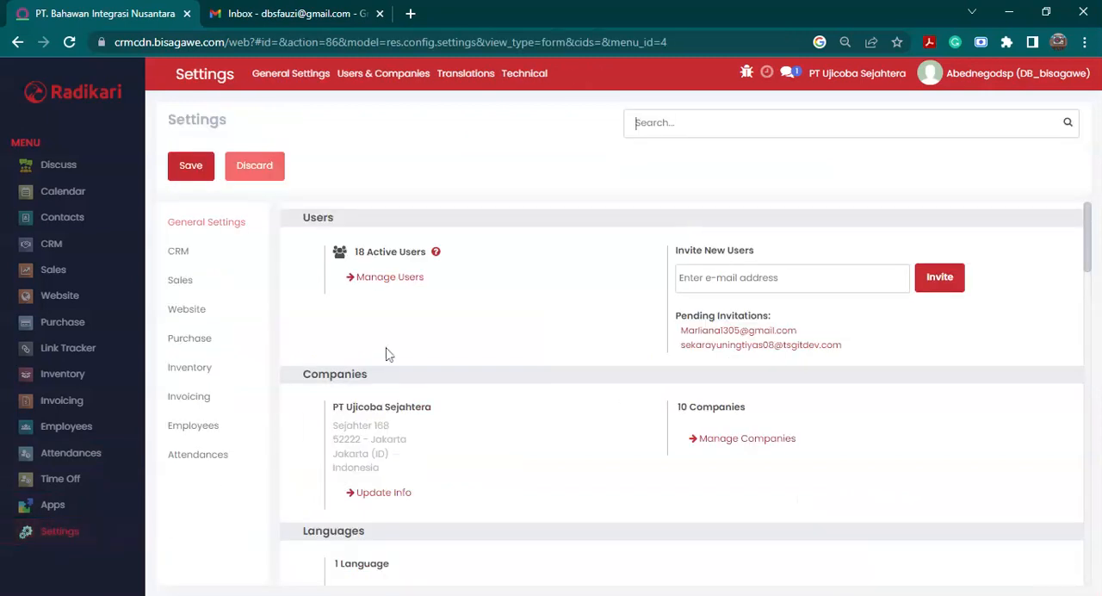
pyautogui.click(405, 286)
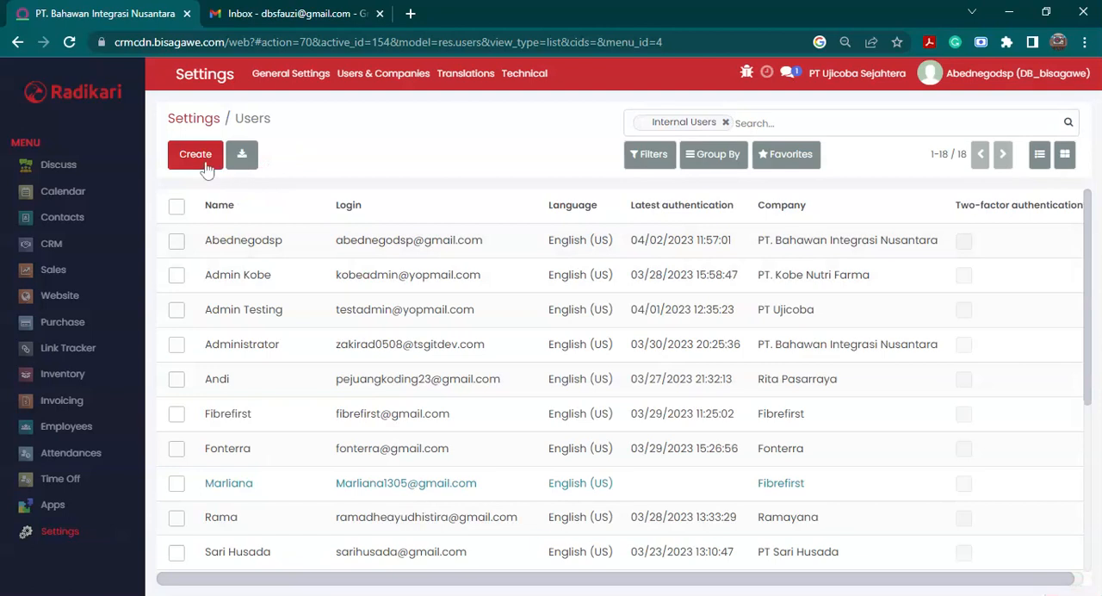
pyautogui.click(195, 155)
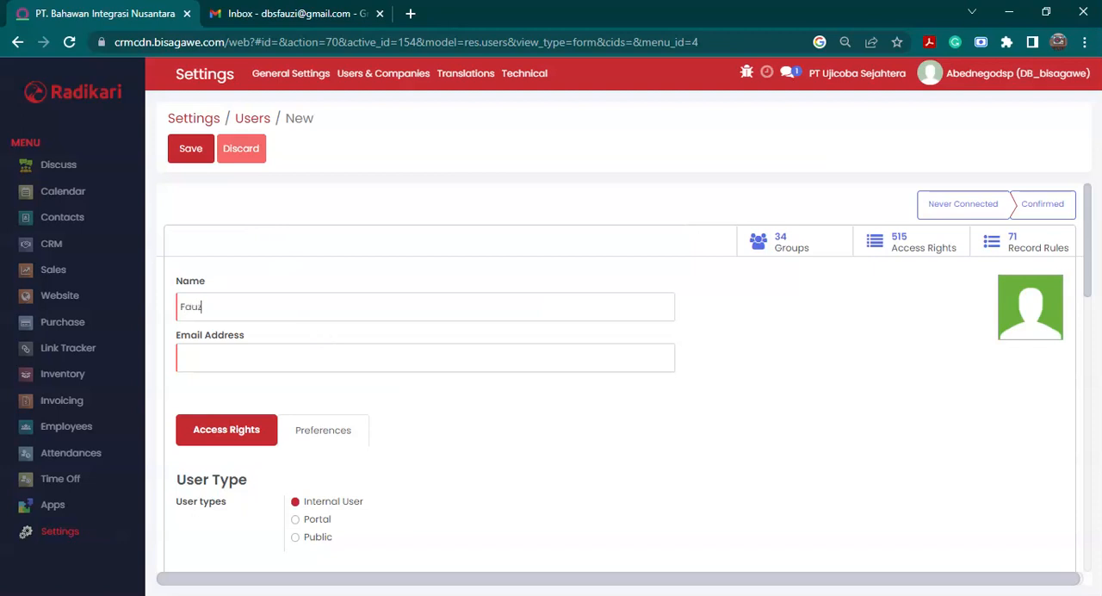
pyautogui.press('Tab')
# - Copy the signed-in account's e-mail address from Gmail and paste it as the new user's email address
pyautogui.click(261, 15)
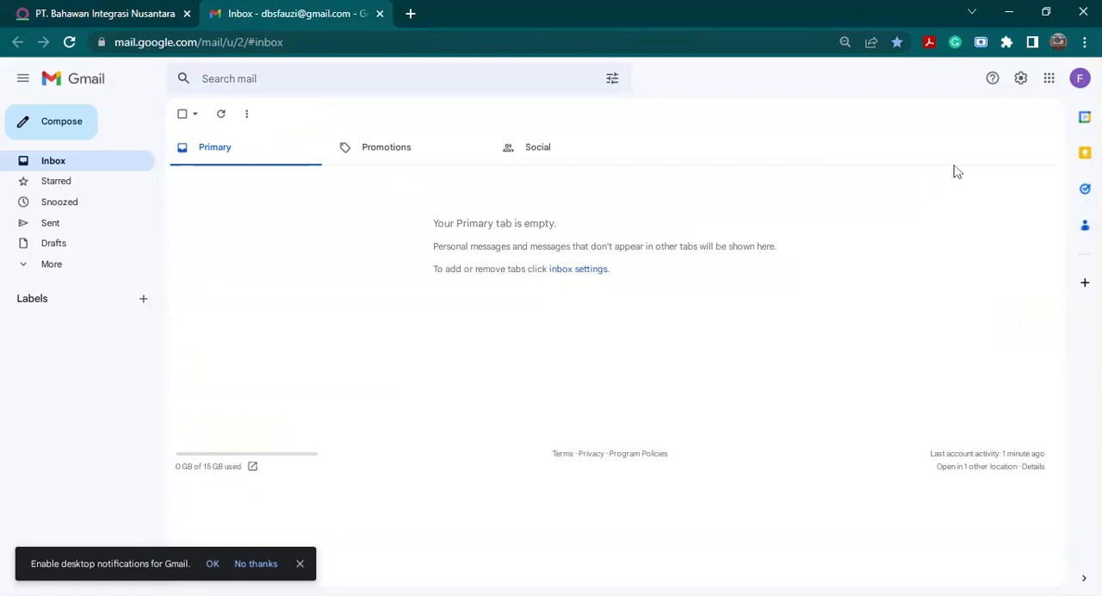
pyautogui.click(1082, 83)
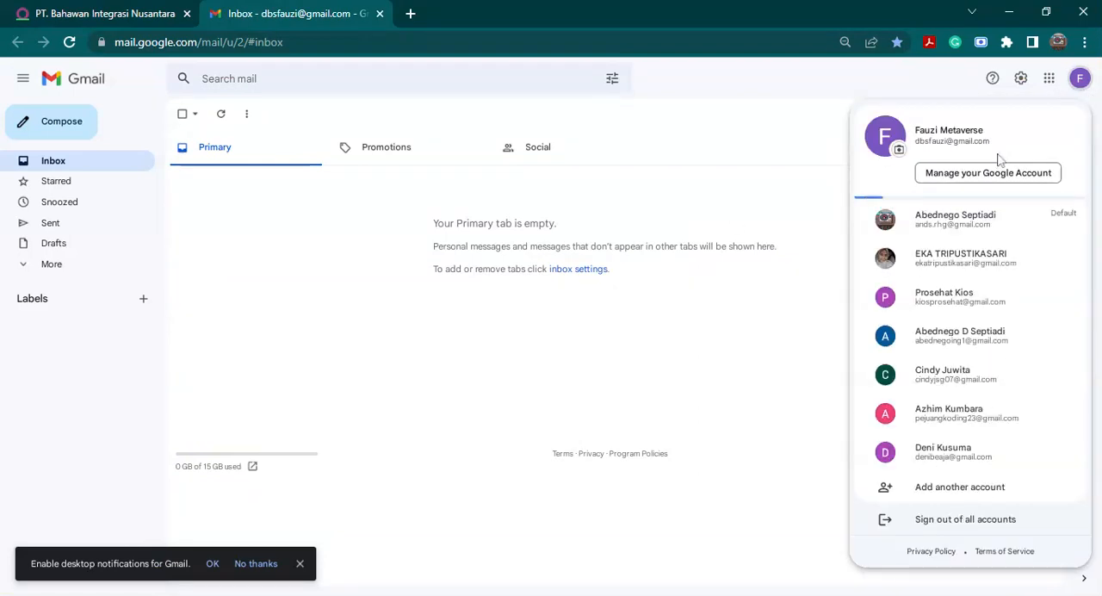
pyautogui.moveTo(915, 130)
pyautogui.mouseDown()
pyautogui.moveTo(960, 152)
pyautogui.moveTo(974, 143)
pyautogui.moveTo(842, 143)
pyautogui.moveTo(913, 143)
pyautogui.mouseUp()
pyautogui.hotkey('ctrl', 'c')
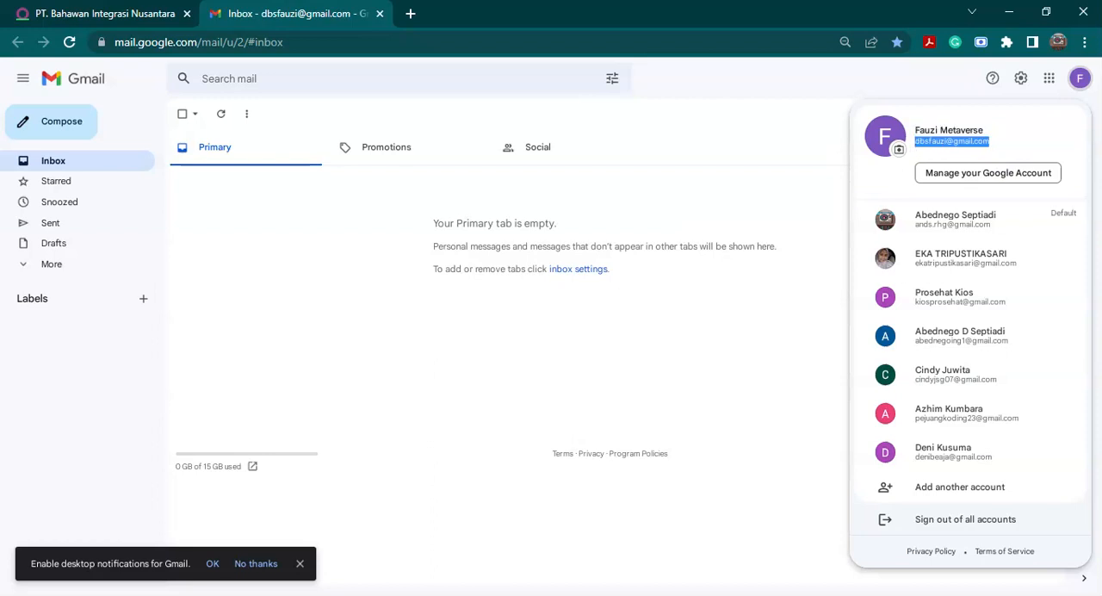
pyautogui.click(505, 172)
pyautogui.click(259, 130)
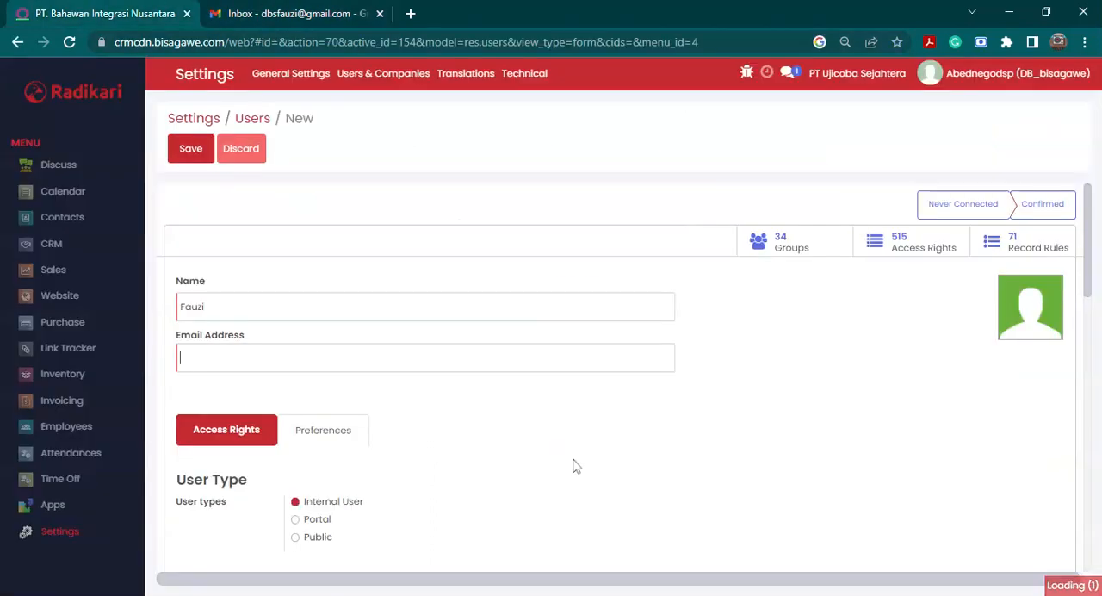
pyautogui.click(84, 10)
pyautogui.hotkey('ctrl', 'v')
# - Set the new user's Sales access right to User: Own Documents Only
pyautogui.scroll(-2, 571, 444)
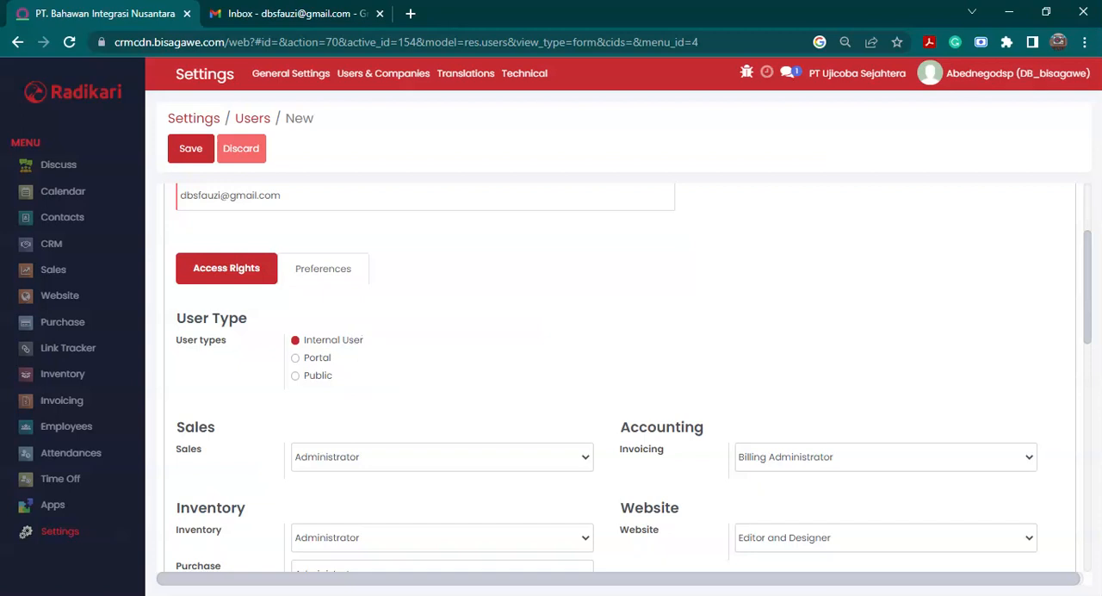
pyautogui.scroll(-2, 460, 373)
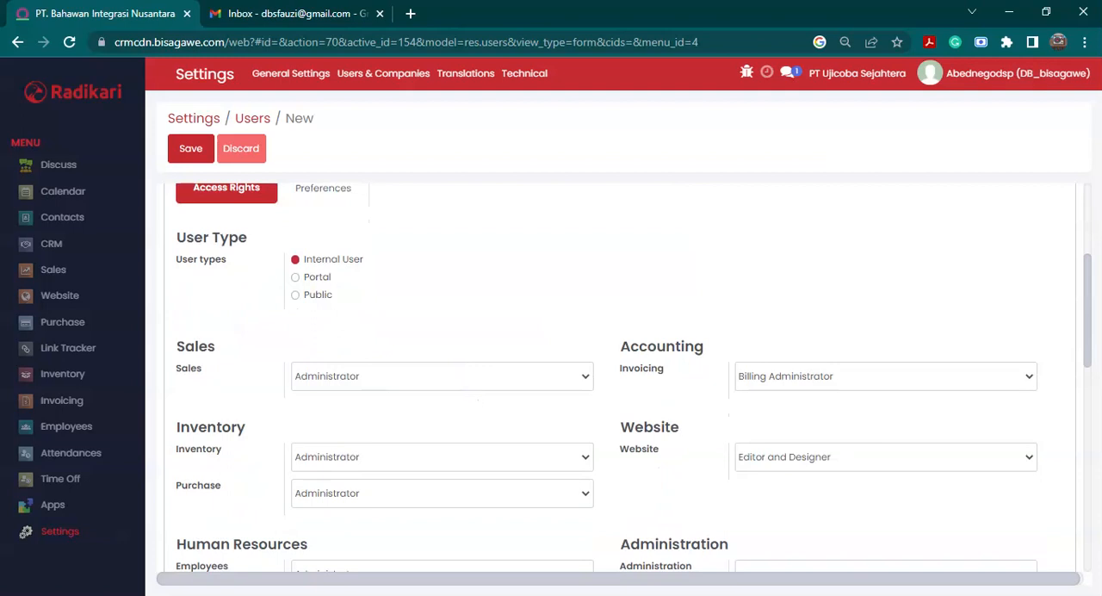
pyautogui.click(430, 412)
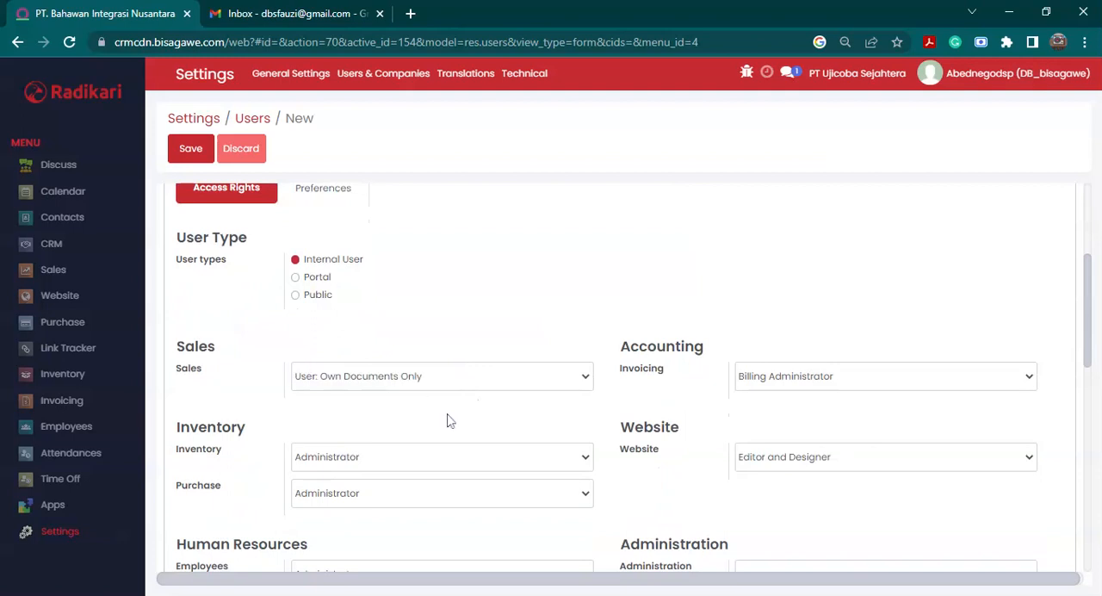
pyautogui.scroll(-1, 447, 420)
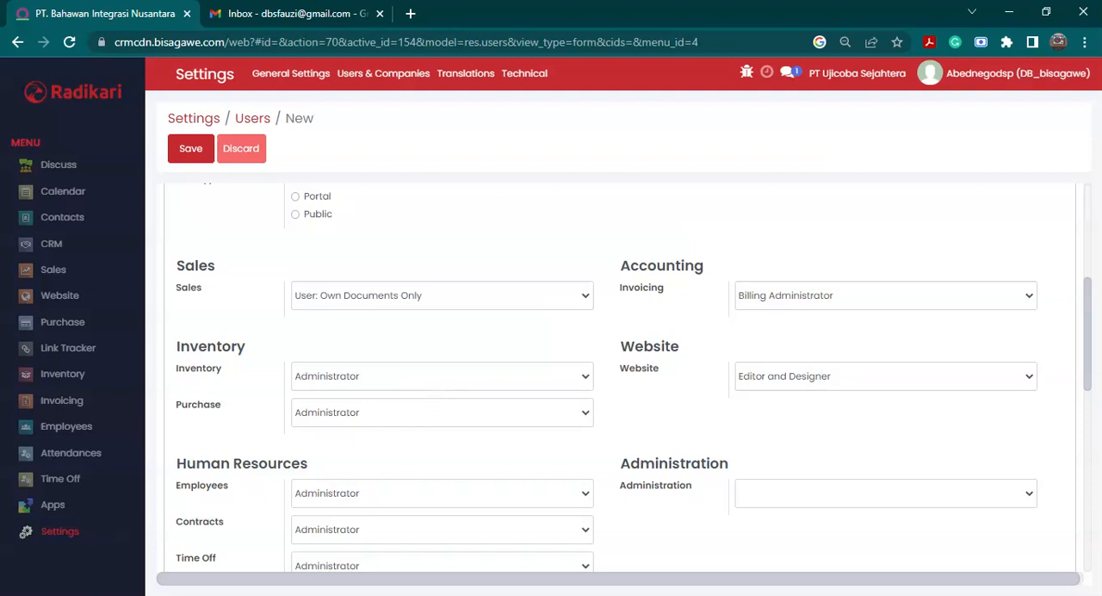
# - Set the new user's Inventory and Purchase rights to User, and clear the Employees, Contracts, Time Off and Attendances rights
pyautogui.click(408, 415)
pyautogui.click(364, 447)
pyautogui.scroll(-1, 364, 447)
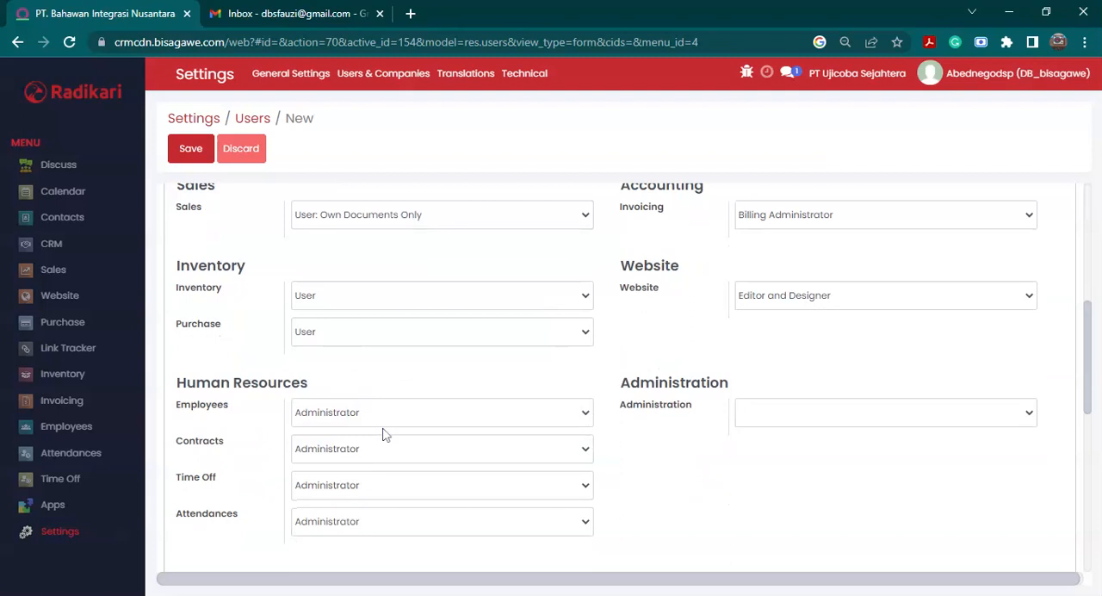
pyautogui.click(382, 435)
pyautogui.click(383, 450)
pyautogui.click(384, 471)
pyautogui.click(390, 513)
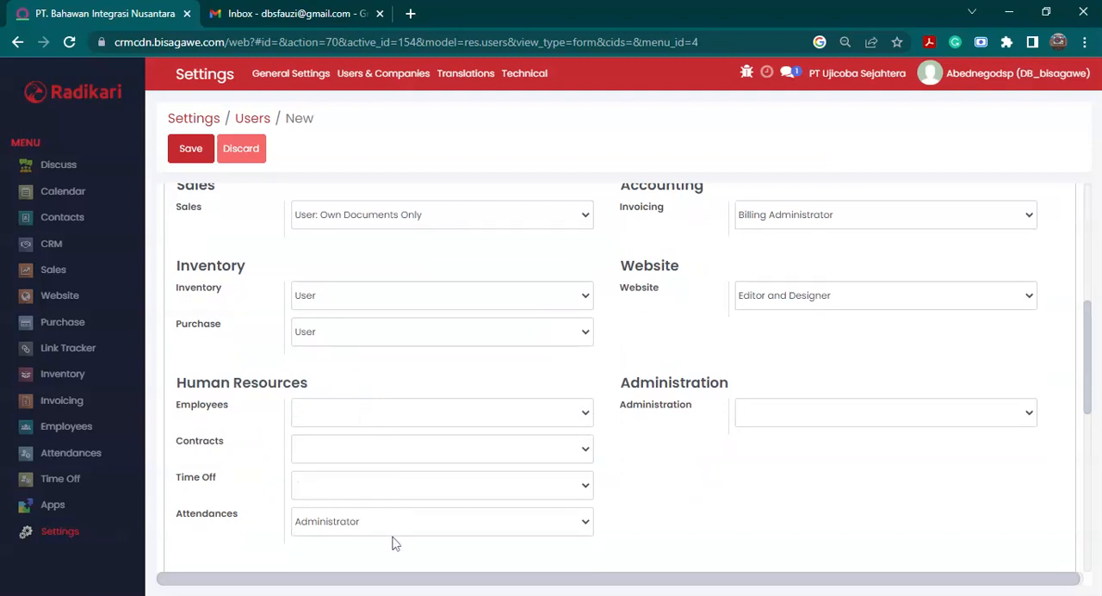
pyautogui.click(386, 453)
# - Clear the new user's Website and Invoicing access rights
pyautogui.scroll(1, 689, 482)
pyautogui.click(803, 377)
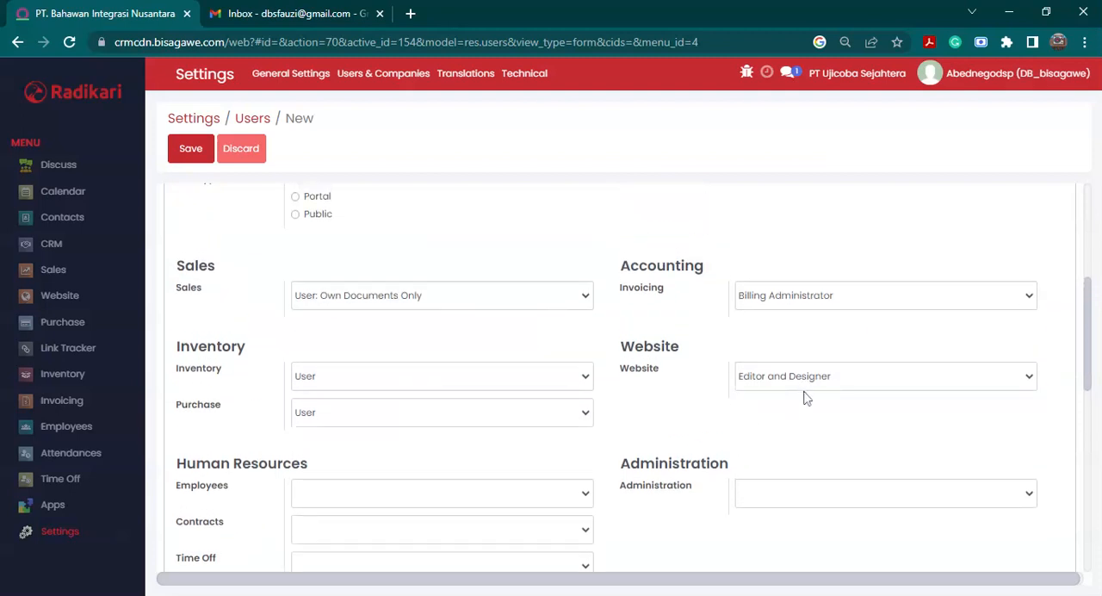
pyautogui.click(803, 393)
pyautogui.click(806, 304)
pyautogui.click(807, 316)
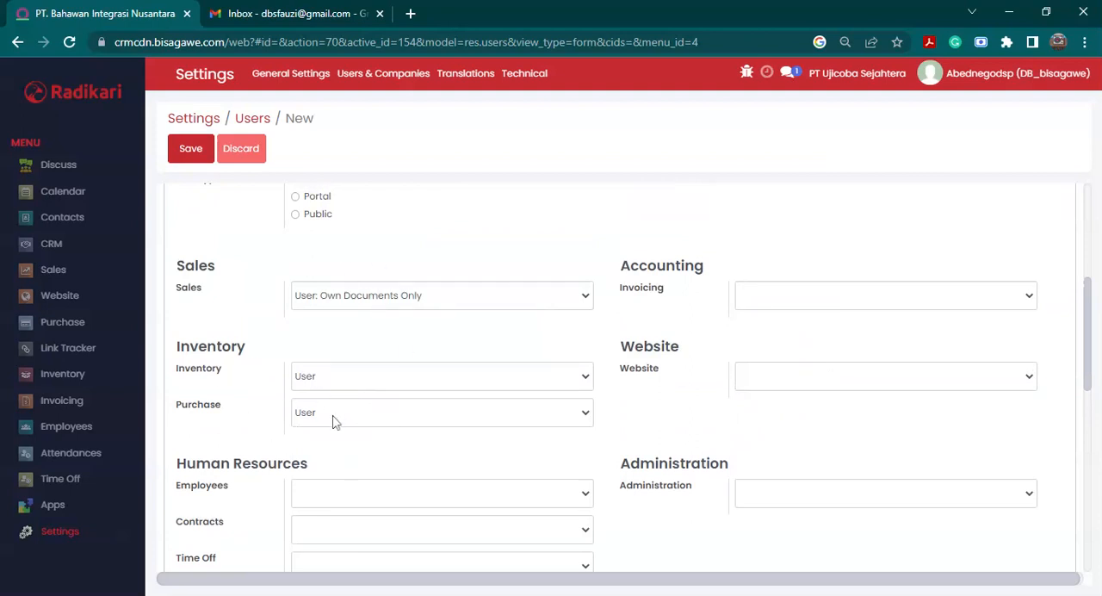
# - Check the chosen access rights, name and email address, and save the new user
pyautogui.scroll(1, 310, 412)
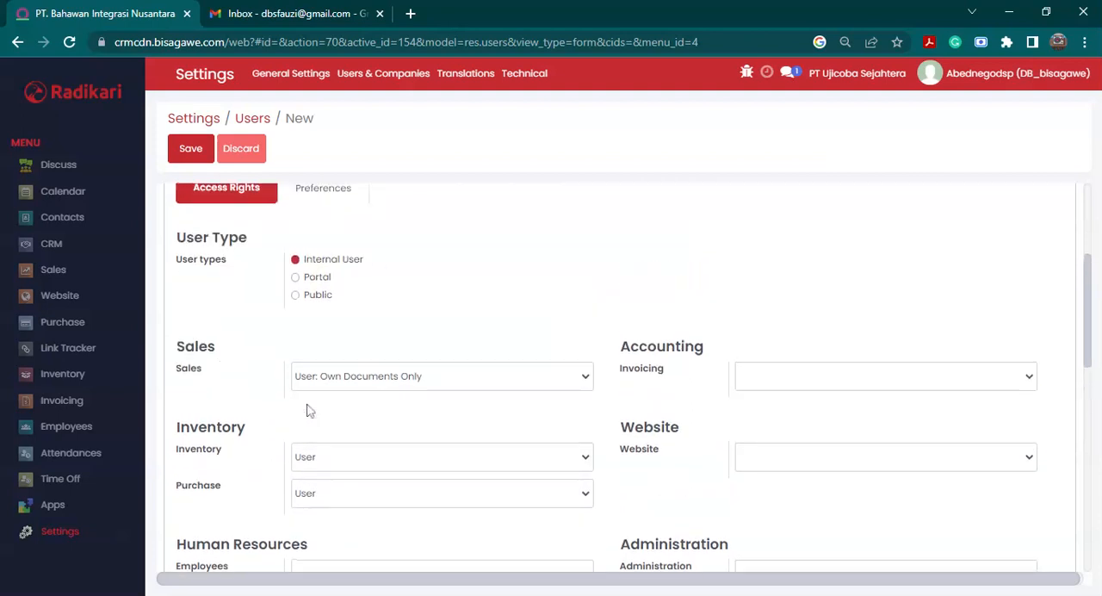
pyautogui.scroll(3, 309, 411)
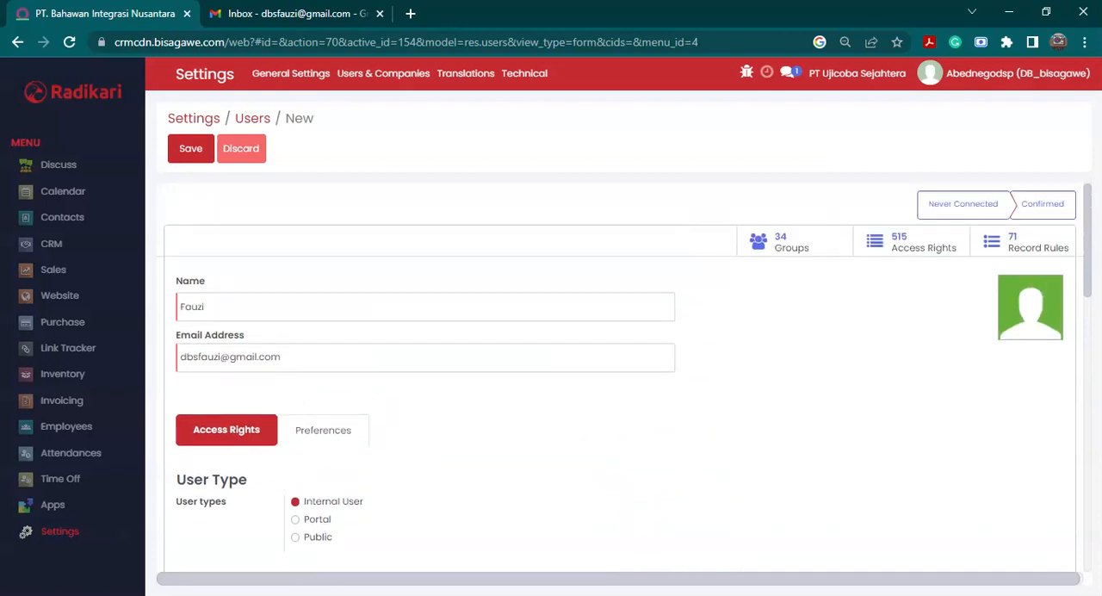
pyautogui.click(193, 154)
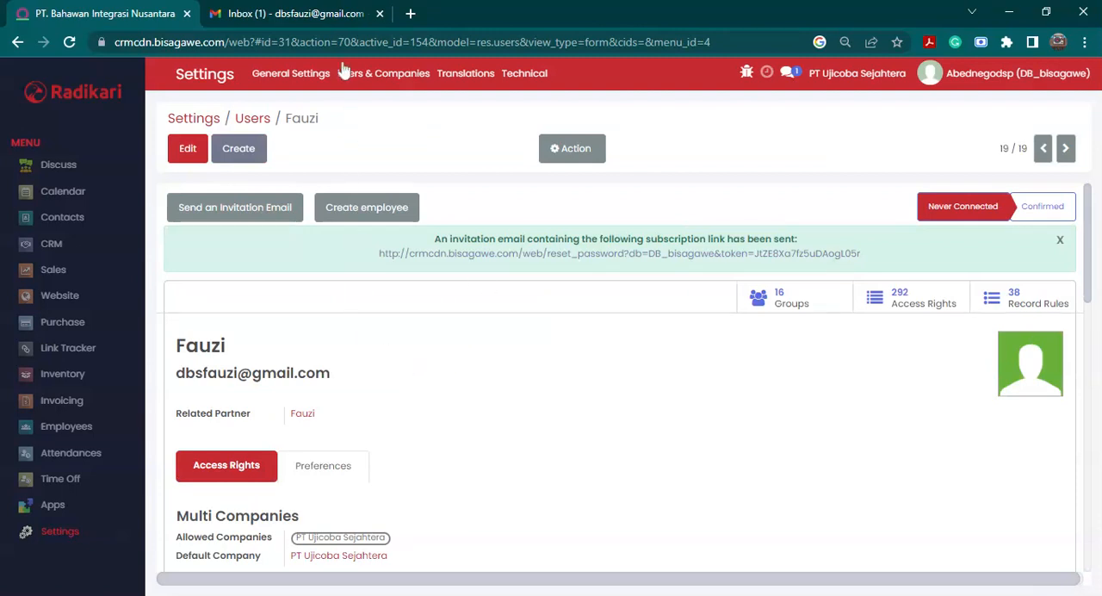
# - Switch to Gmail and read the PT Ujicoba Sejahtera invitation email sent to the new user
pyautogui.click(351, 20)
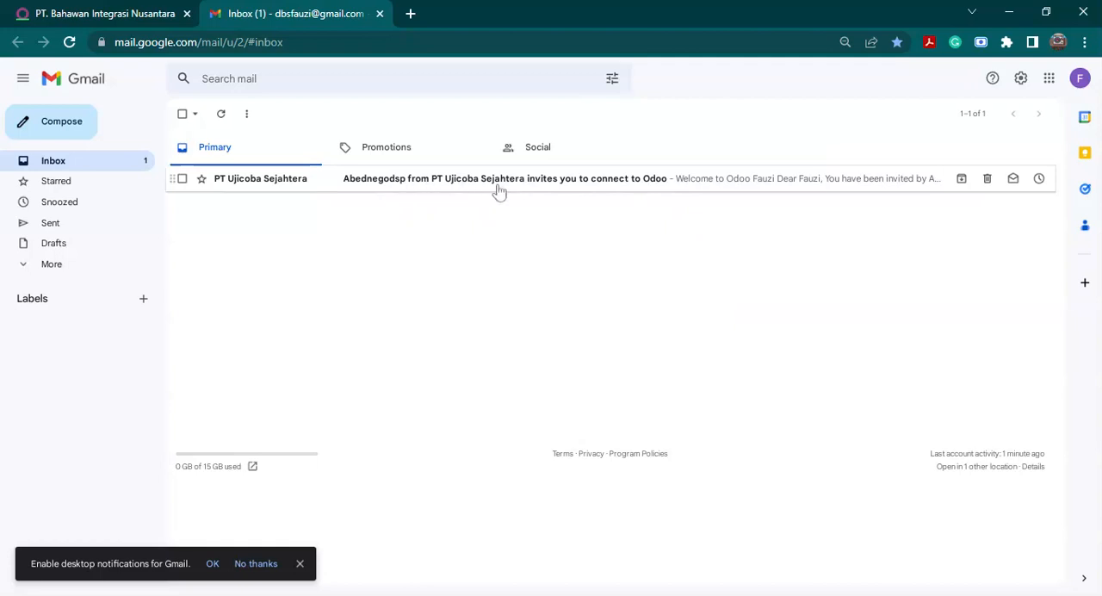
pyautogui.click(527, 189)
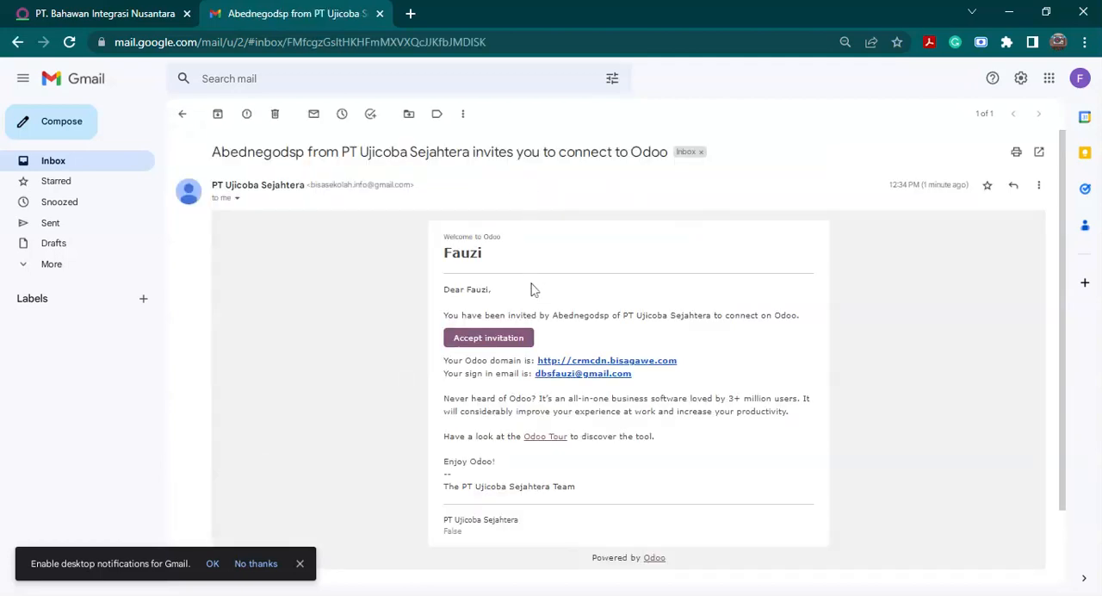
pyautogui.scroll(-3, 529, 290)
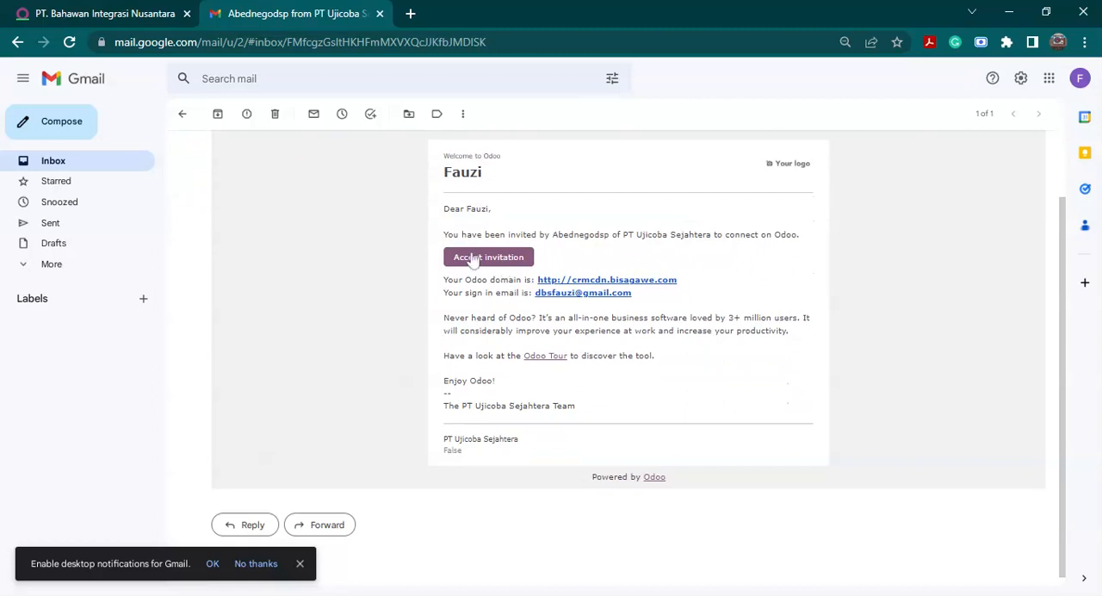
# - Switch back to the Odoo user record and open the Sales Toko employee's record in the Employees module
pyautogui.click(147, 10)
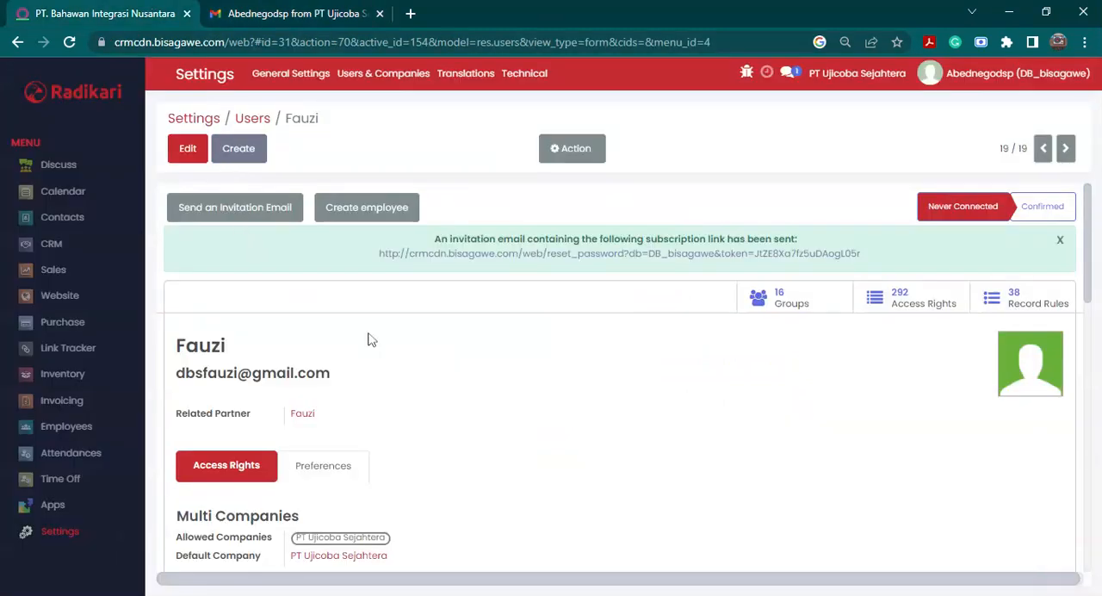
pyautogui.doubleClick(200, 345)
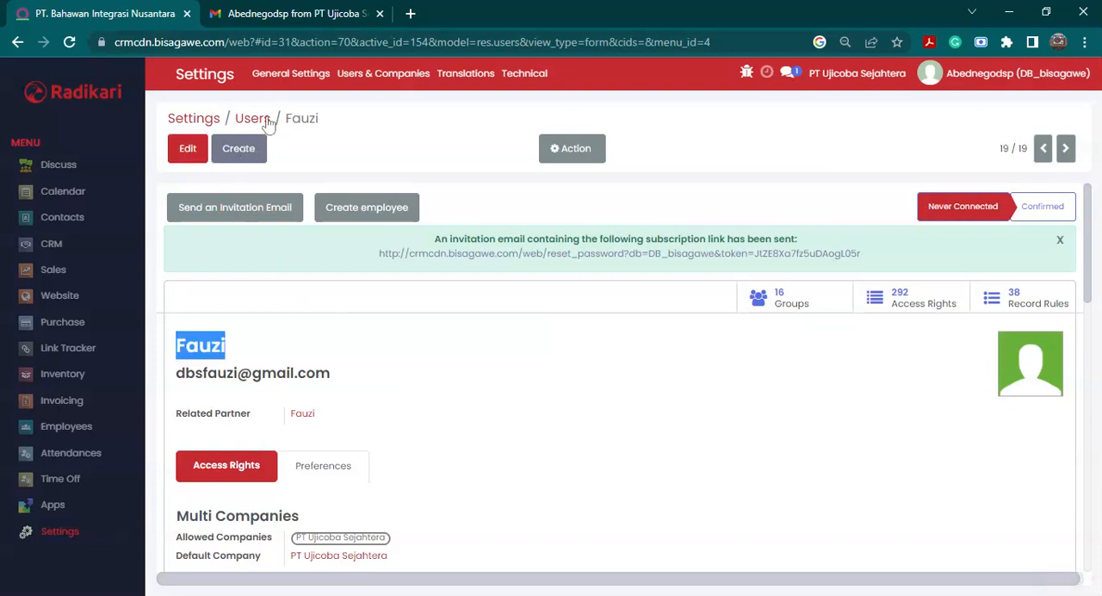
pyautogui.click(78, 435)
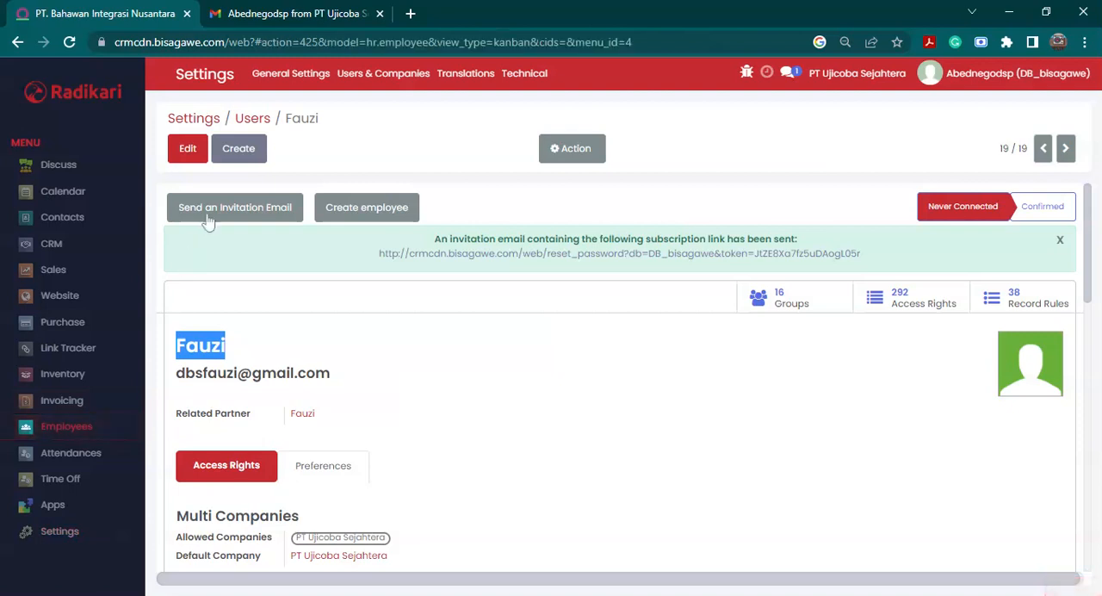
pyautogui.doubleClick(203, 119)
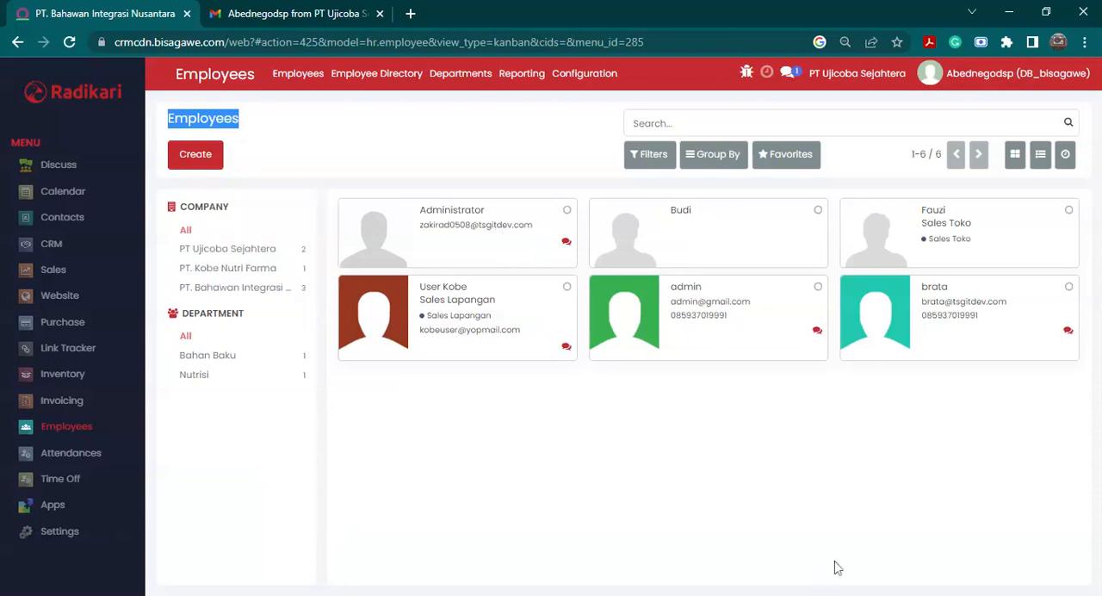
pyautogui.click(860, 511)
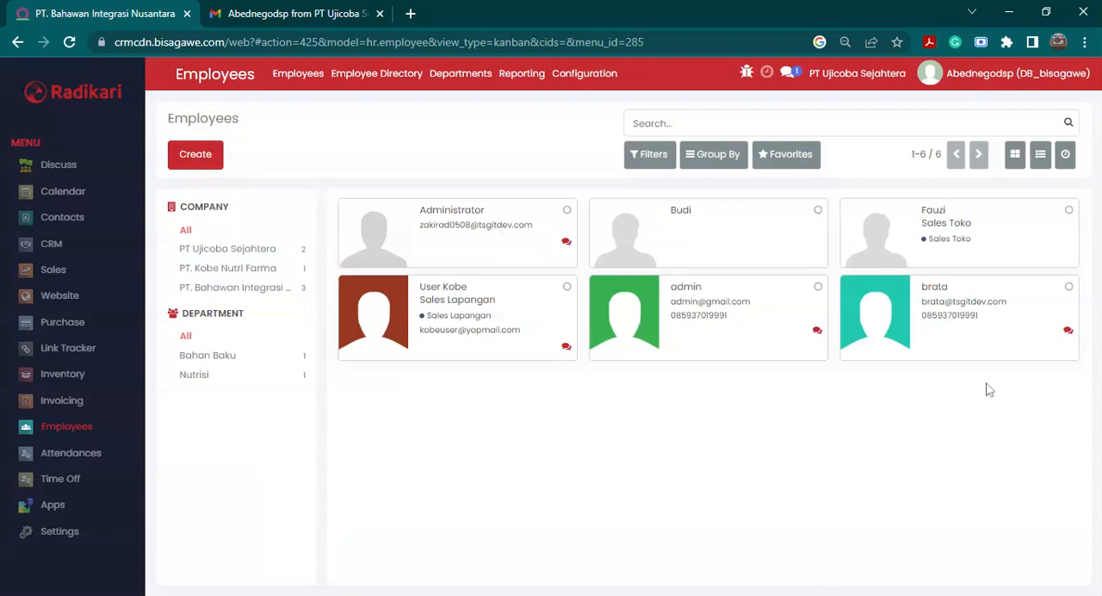
pyautogui.click(1033, 254)
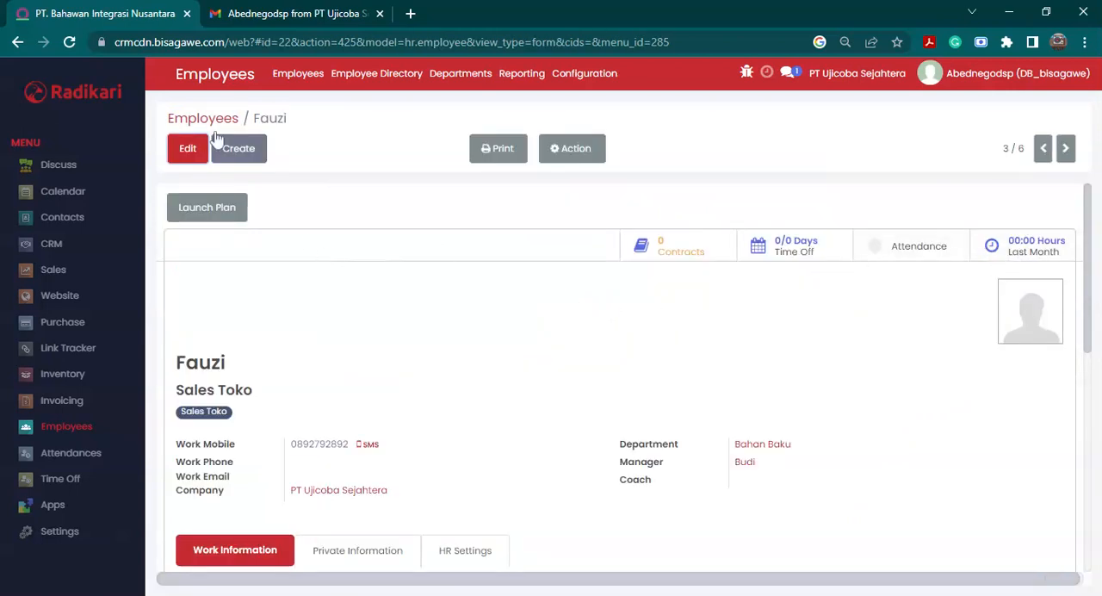
pyautogui.click(86, 425)
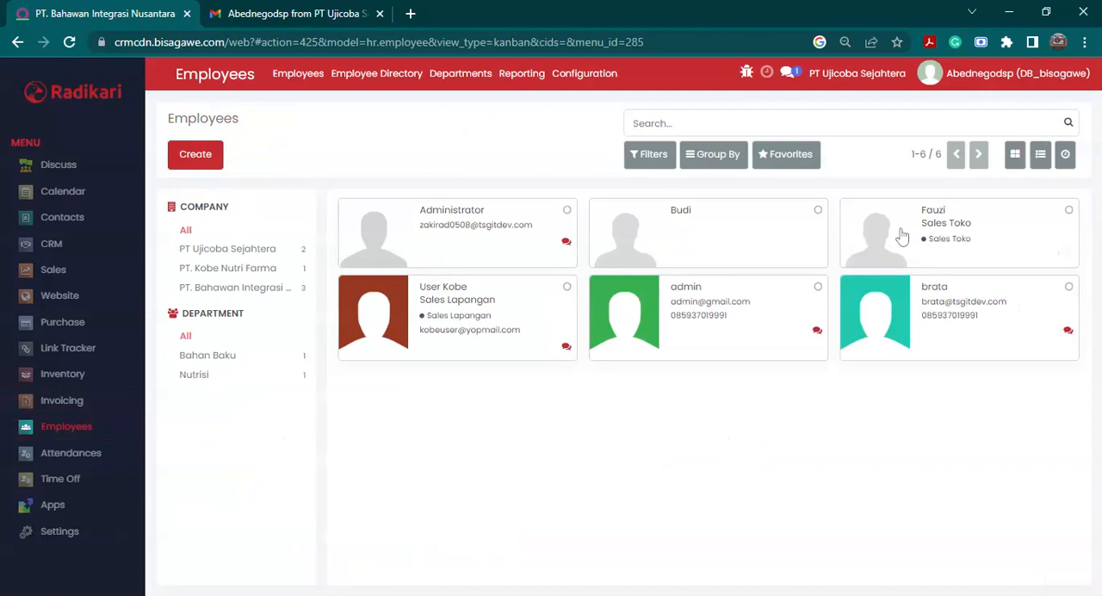
pyautogui.click(930, 232)
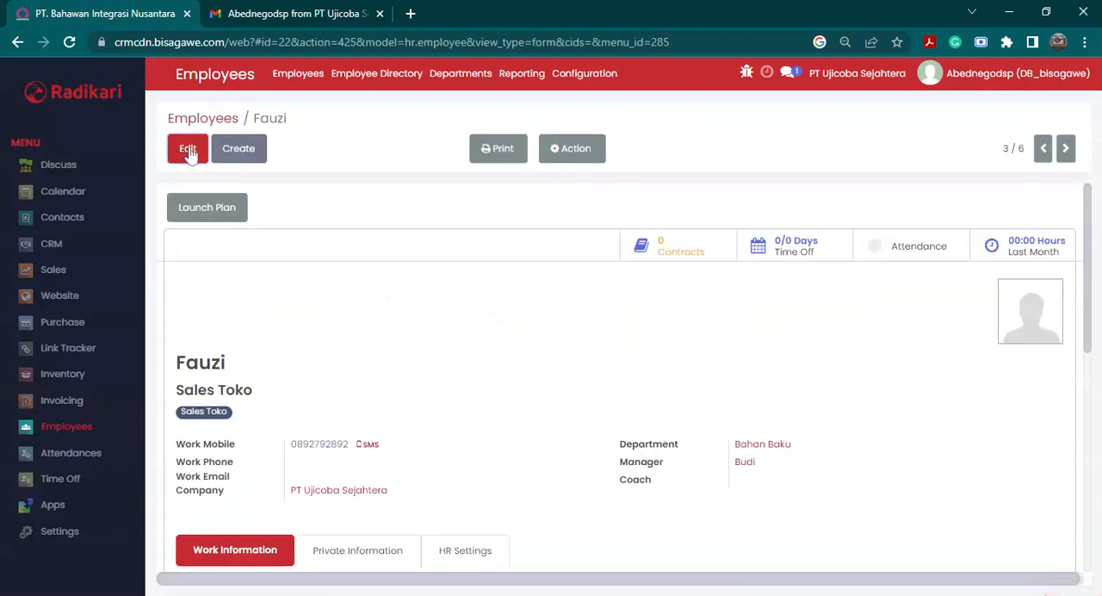
# - Edit the employee and assign the newly created user account as Related User in the HR settings
pyautogui.click(187, 150)
pyautogui.scroll(-5, 529, 310)
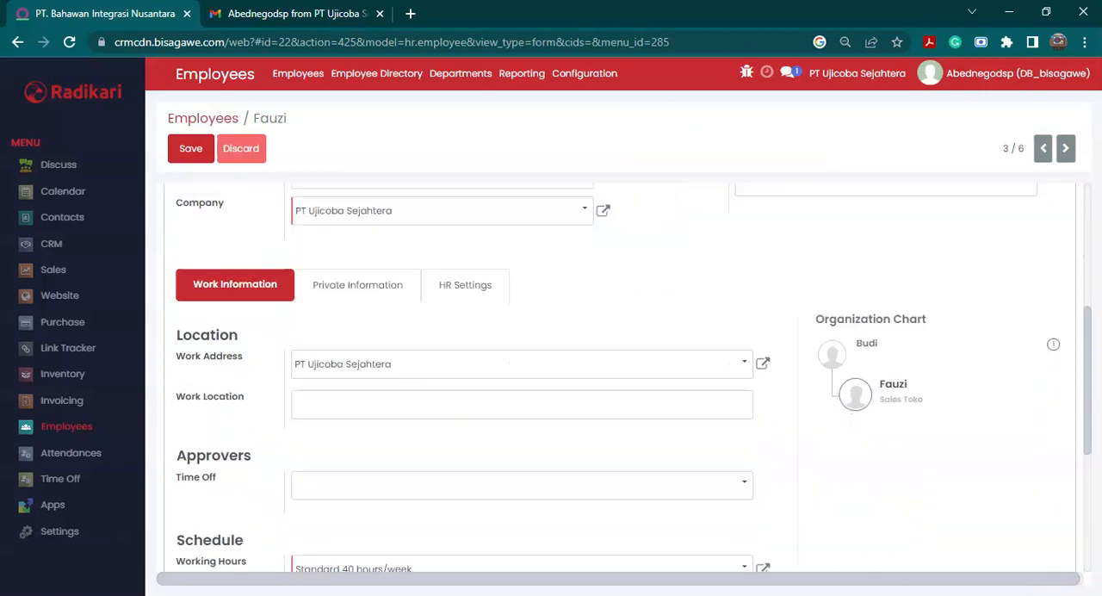
pyautogui.click(447, 290)
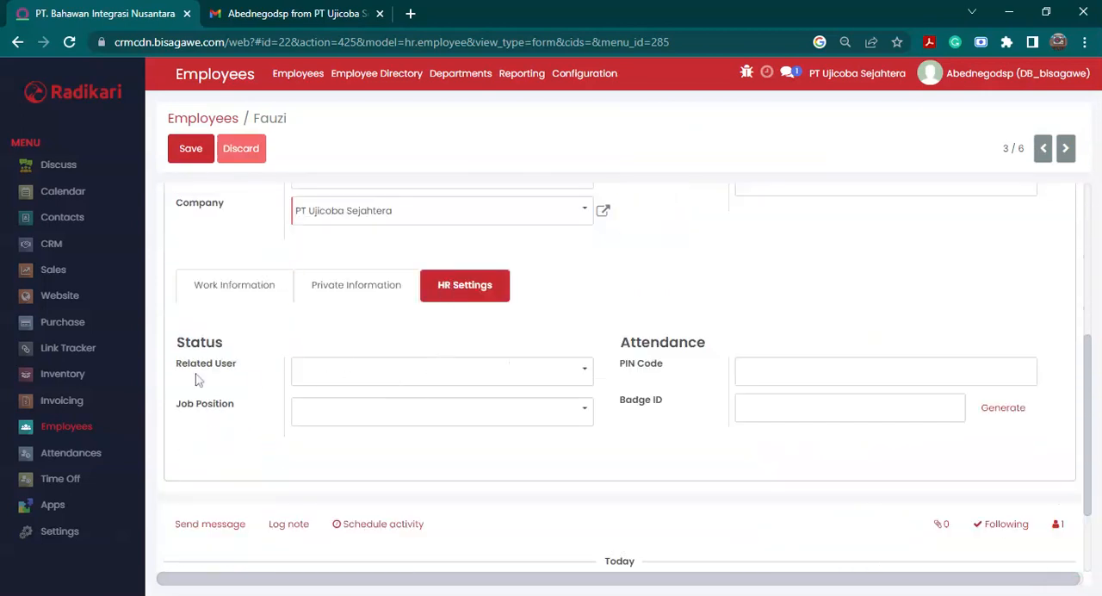
pyautogui.moveTo(196, 381); pyautogui.dragTo(233, 369)
pyautogui.click(326, 377)
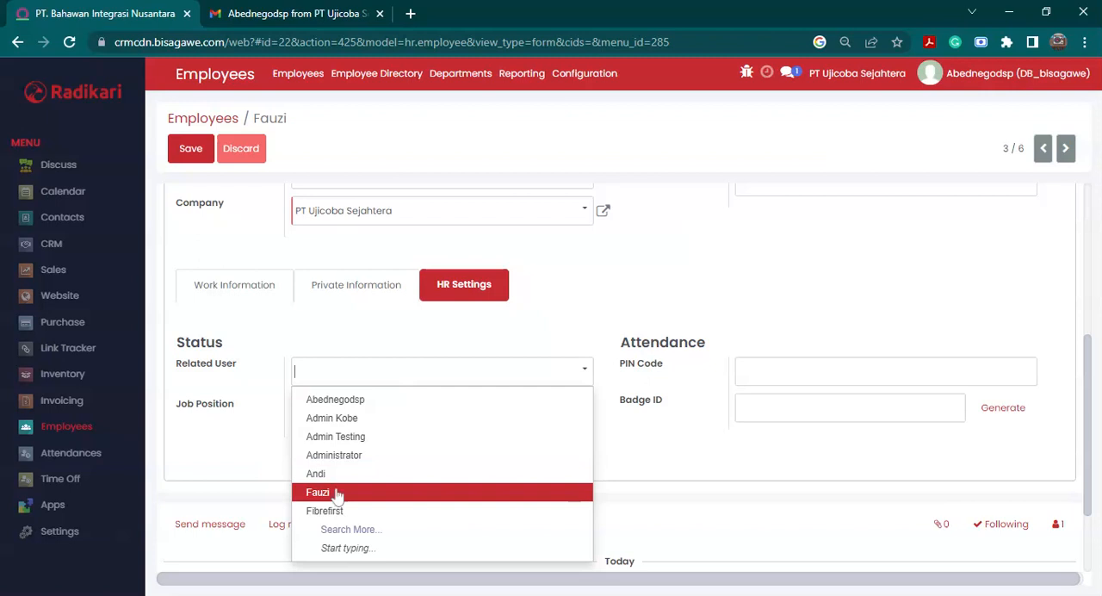
pyautogui.click(336, 494)
# - Create the job position Sales Toko for the employee and save the record
pyautogui.click(337, 419)
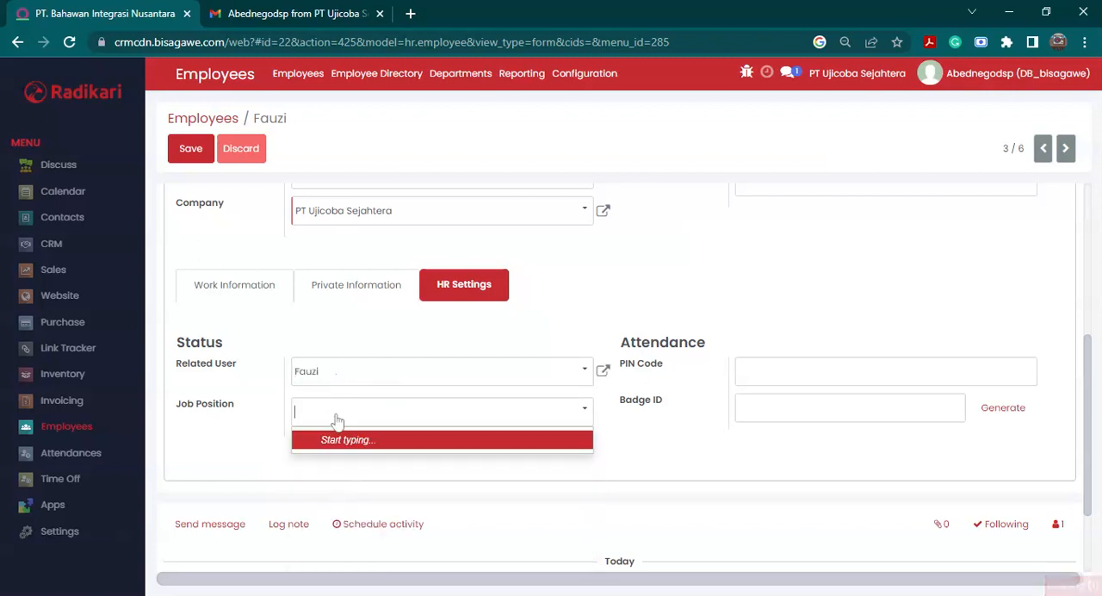
pyautogui.write('Sales Lap')
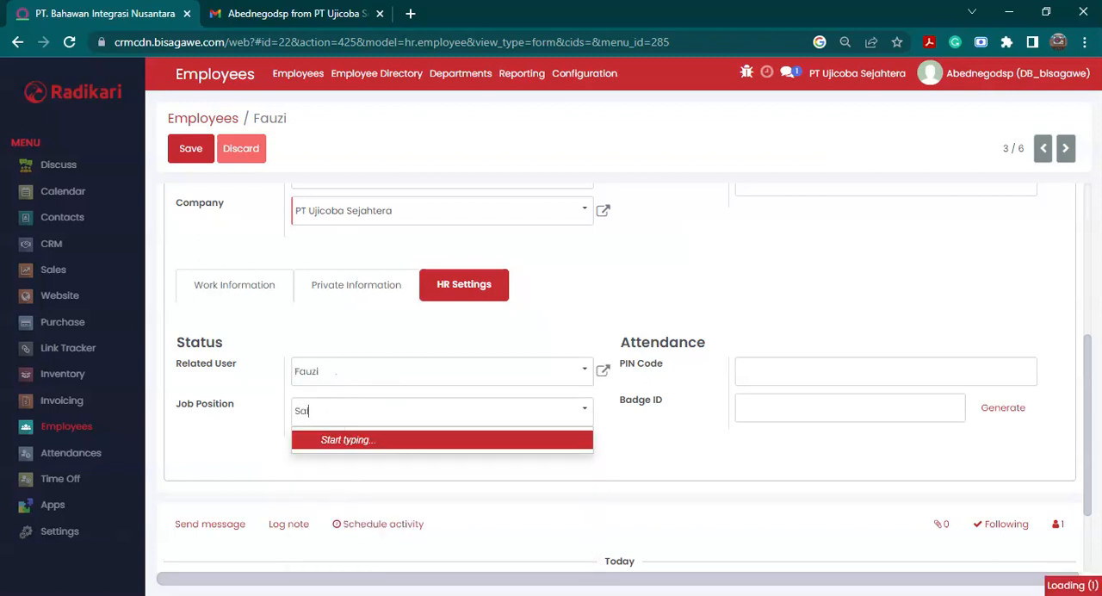
pyautogui.press('BackSpace')
pyautogui.press('BackSpace')
pyautogui.press('BackSpace')
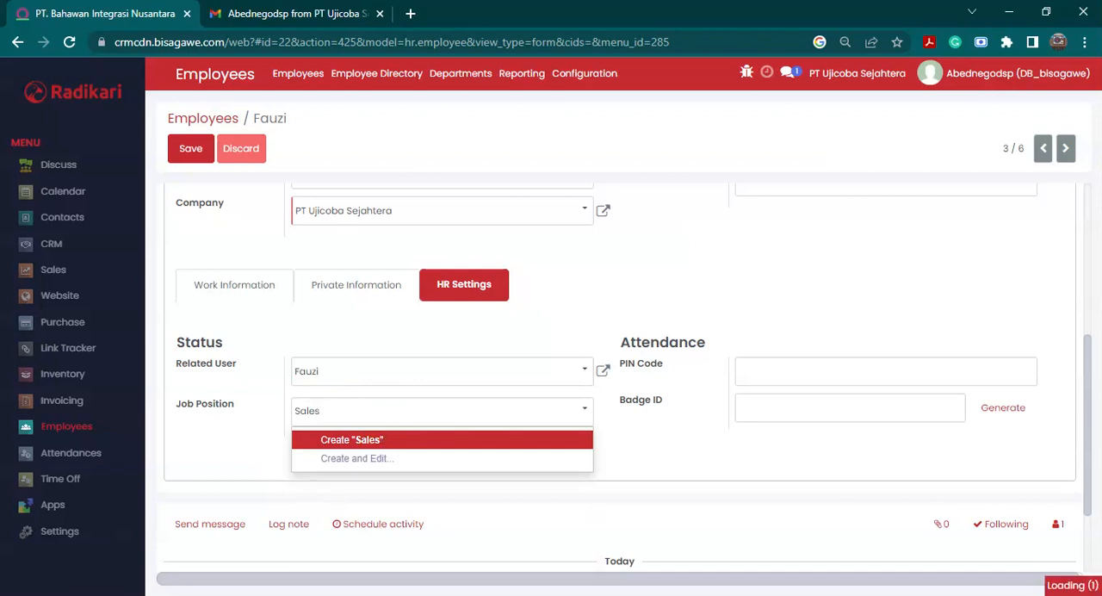
pyautogui.write('Toko')
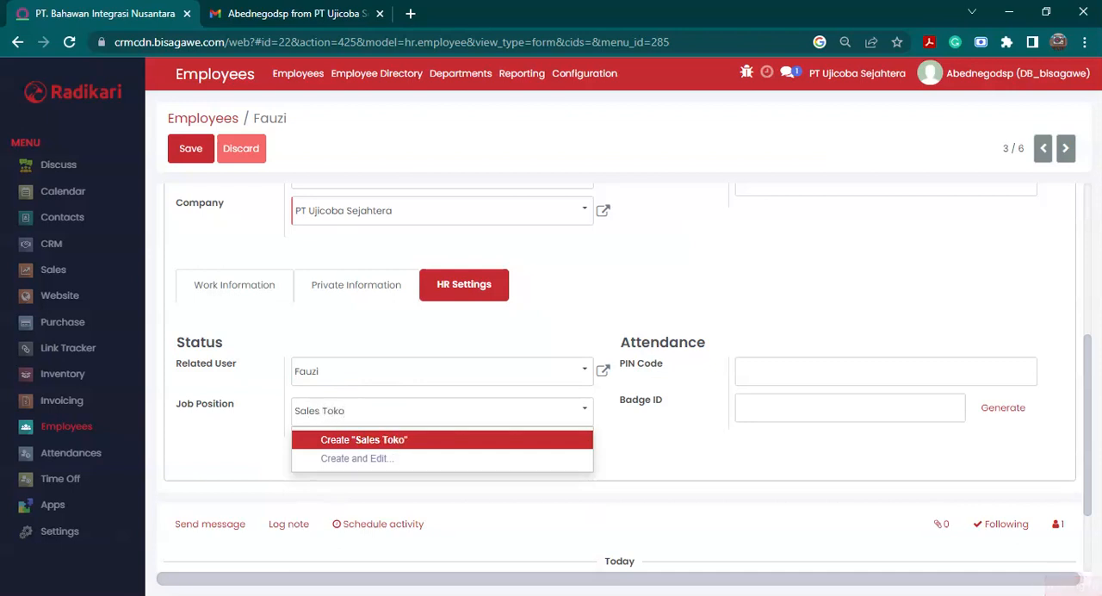
pyautogui.click(478, 442)
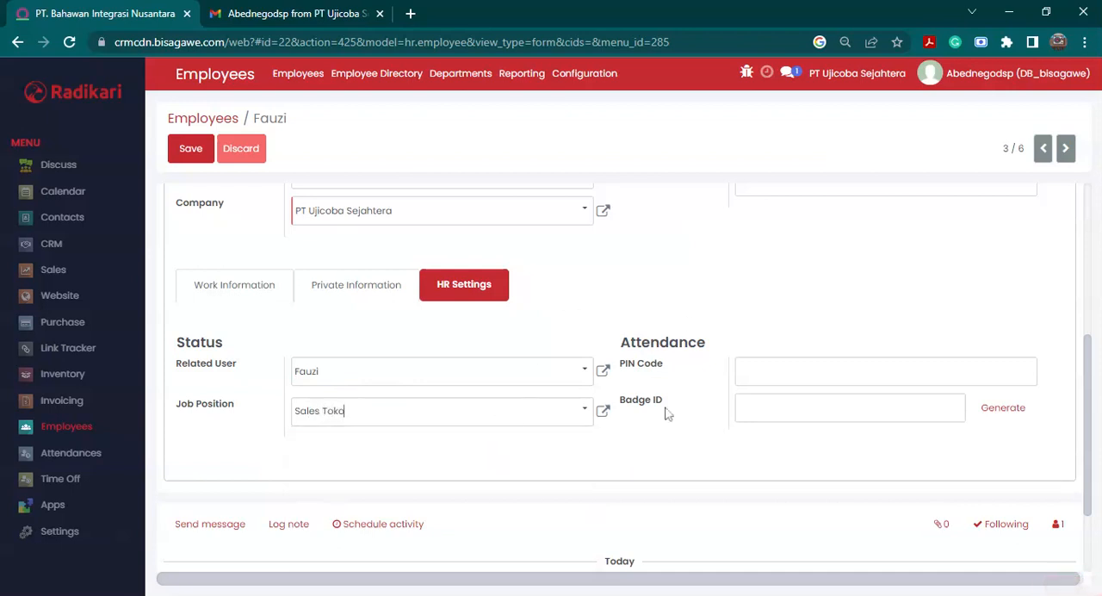
pyautogui.scroll(3, 713, 424)
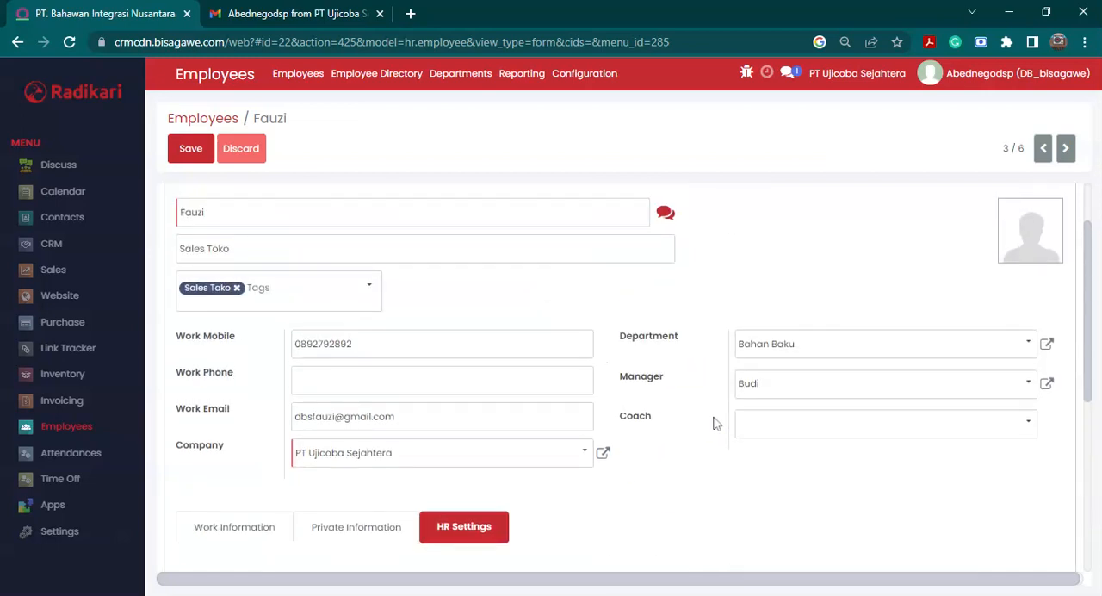
pyautogui.click(190, 150)
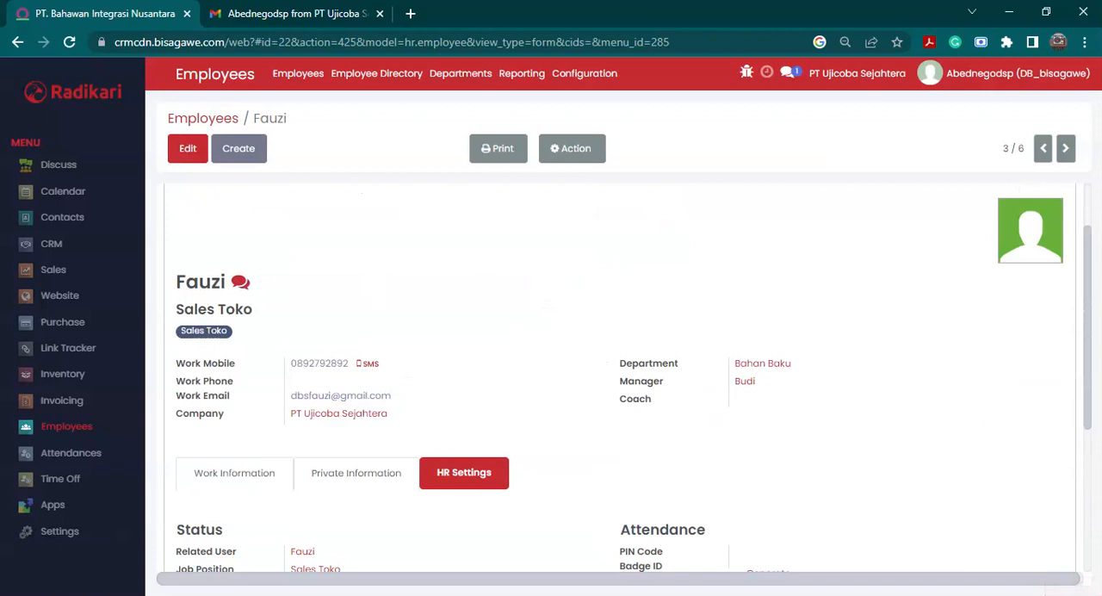
# - Review the saved employee record's photo, work email, company, related user and job position
pyautogui.moveTo(1013, 217)
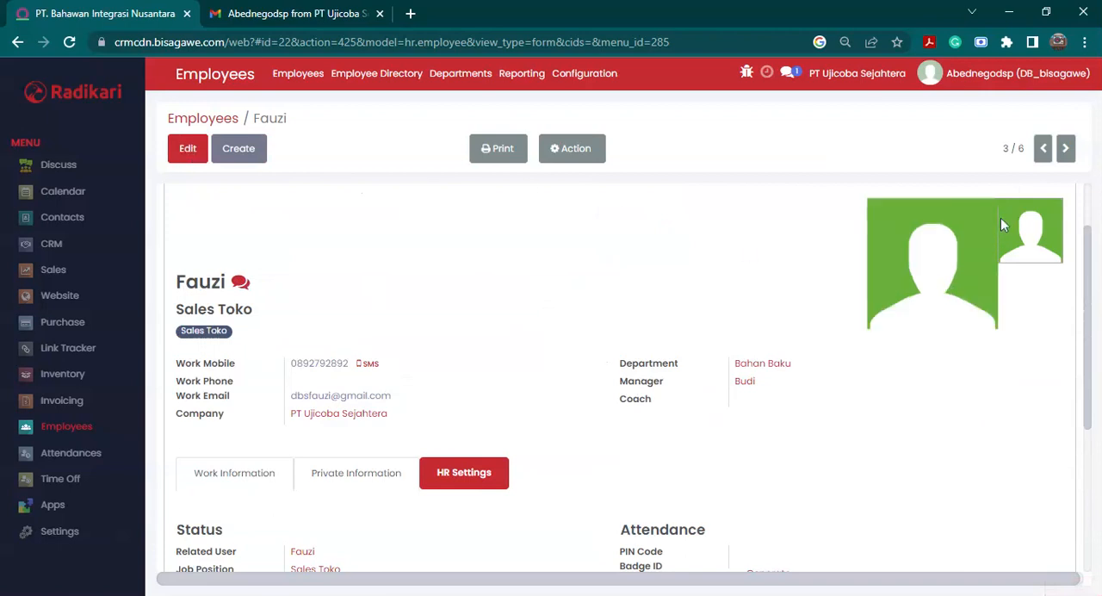
pyautogui.click(188, 150)
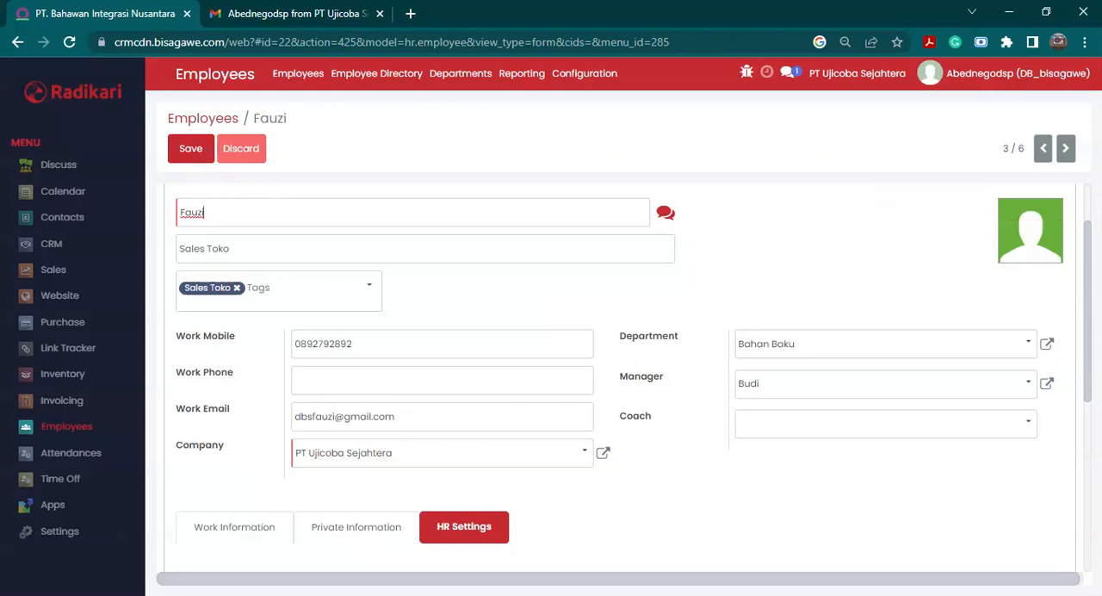
pyautogui.click(192, 149)
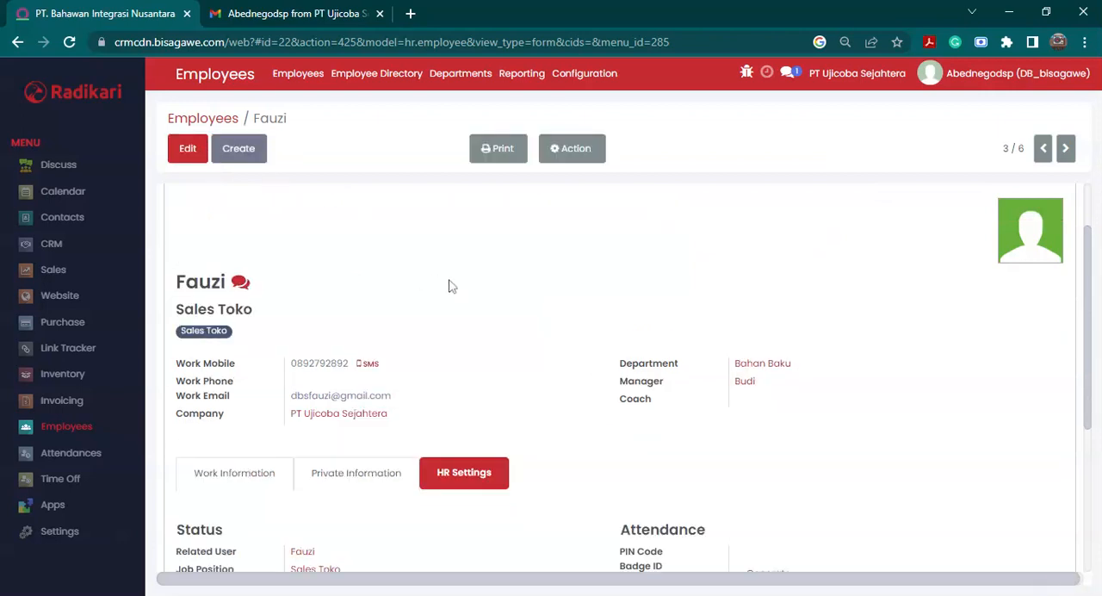
pyautogui.scroll(-1, 444, 289)
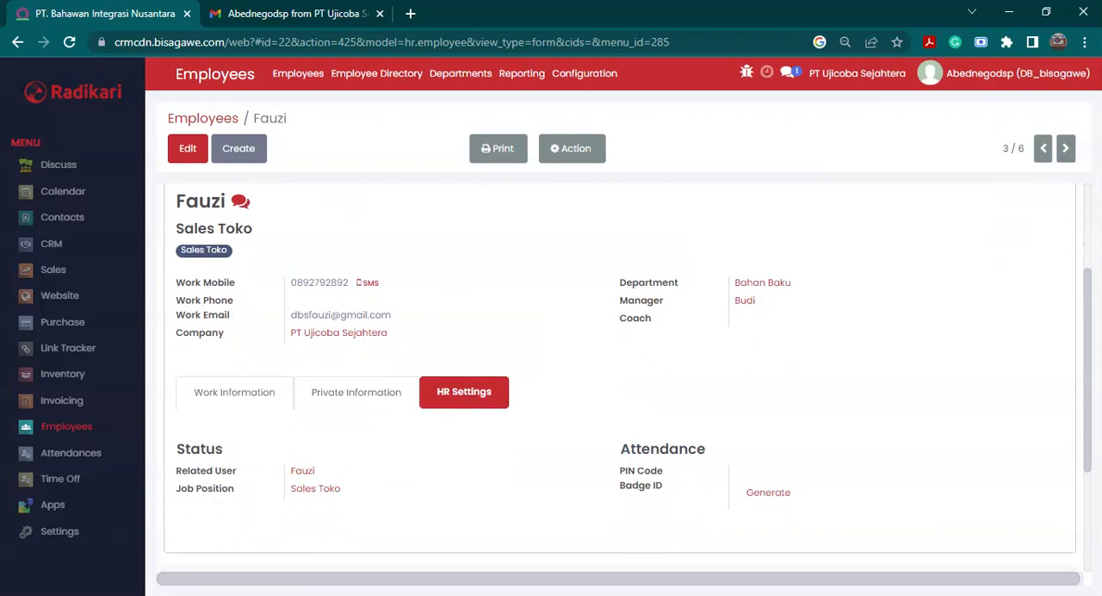
# - Switch to Gmail and accept the invitation in the email addressed to the new user
pyautogui.click(308, 9)
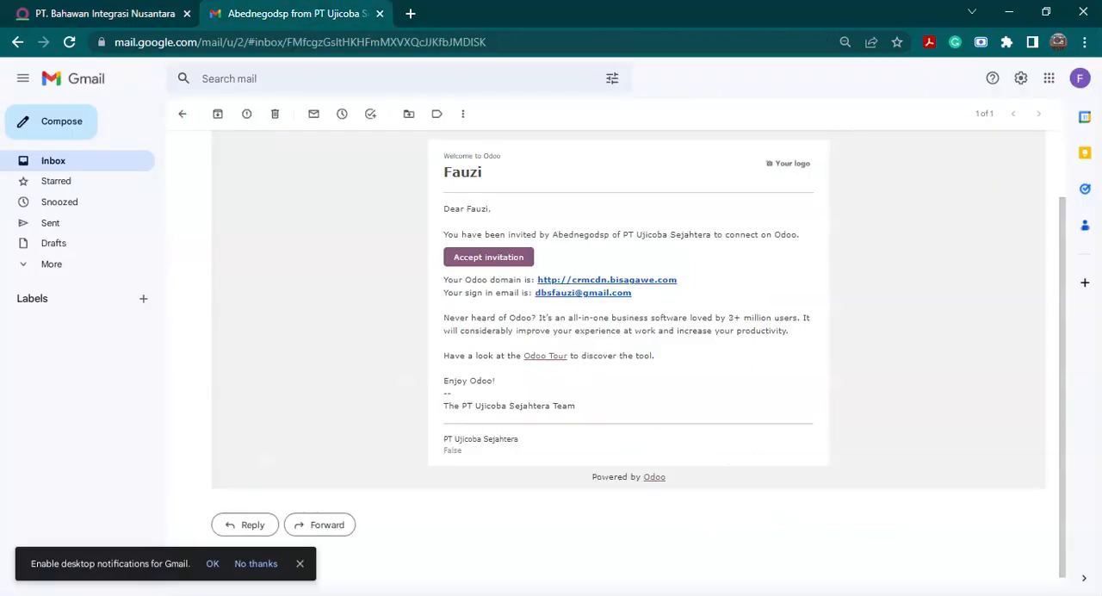
pyautogui.doubleClick(462, 173)
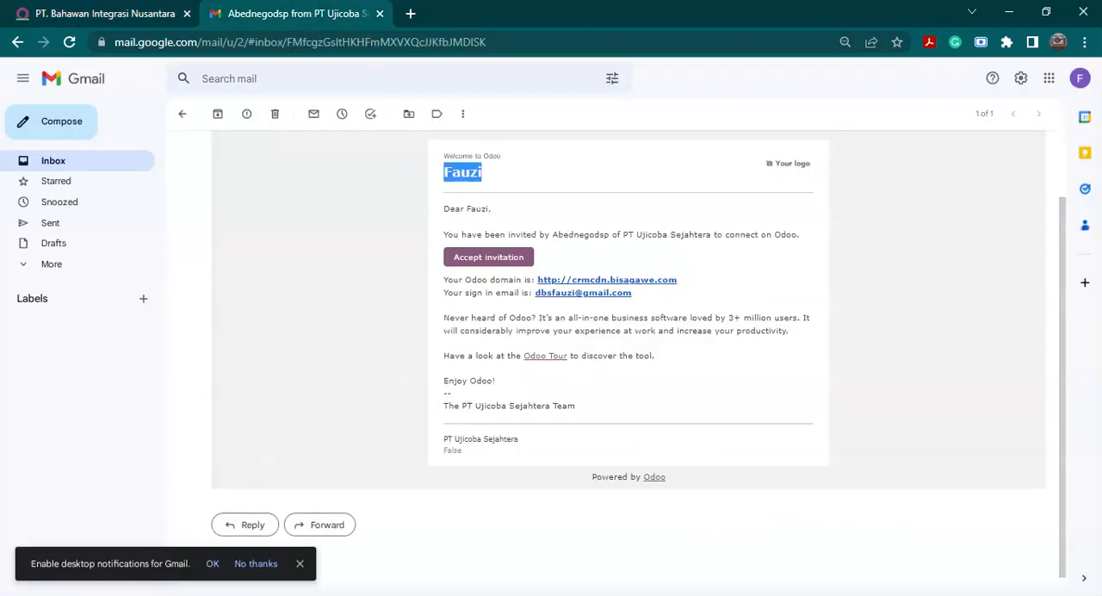
pyautogui.click(496, 262)
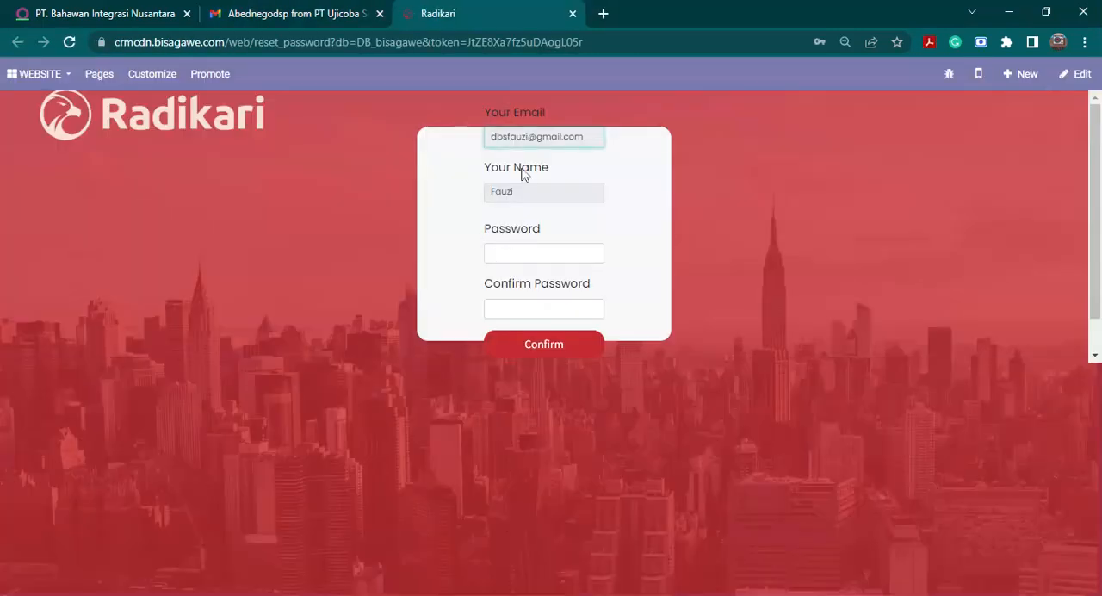
# - Enter the new account's password, repeat it in the Confirm Password field, and submit the form
pyautogui.click(543, 253)
pyautogui.write('••')
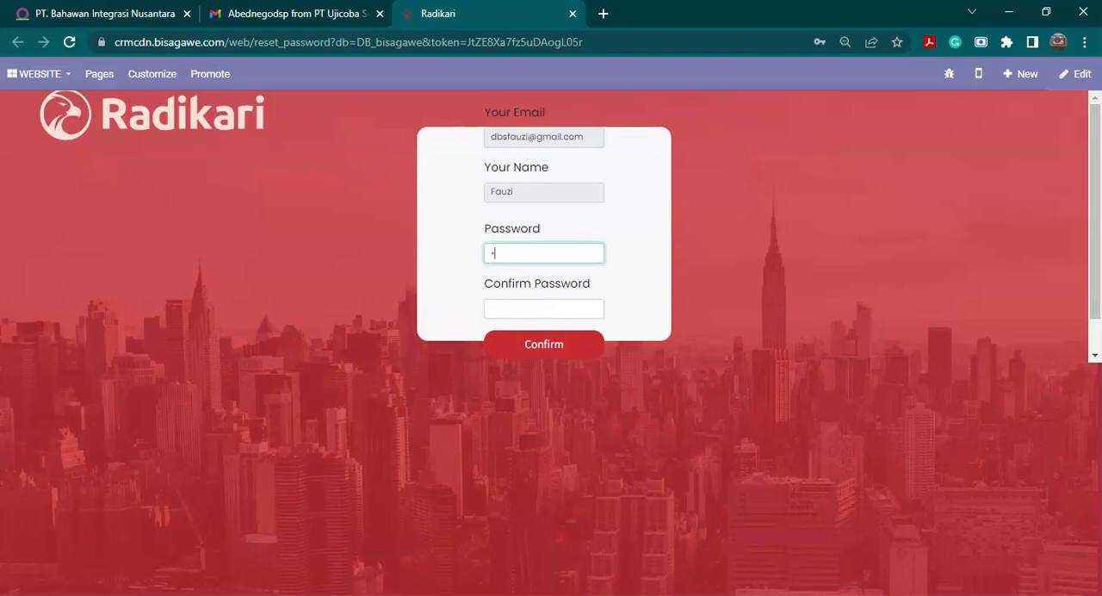
pyautogui.press('Tab')
pyautogui.write('•')
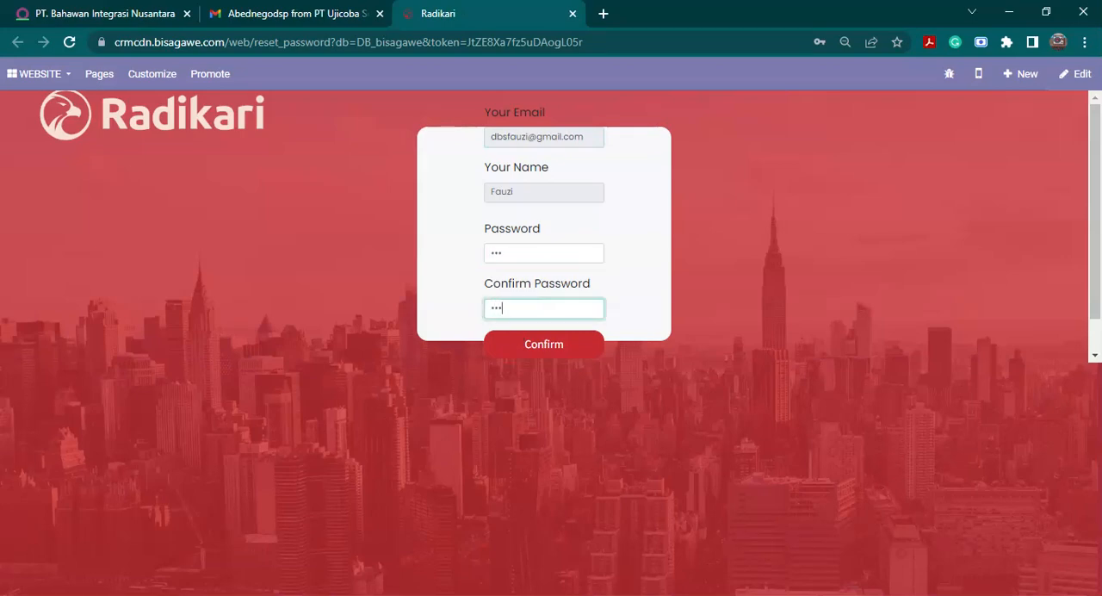
pyautogui.click(522, 349)
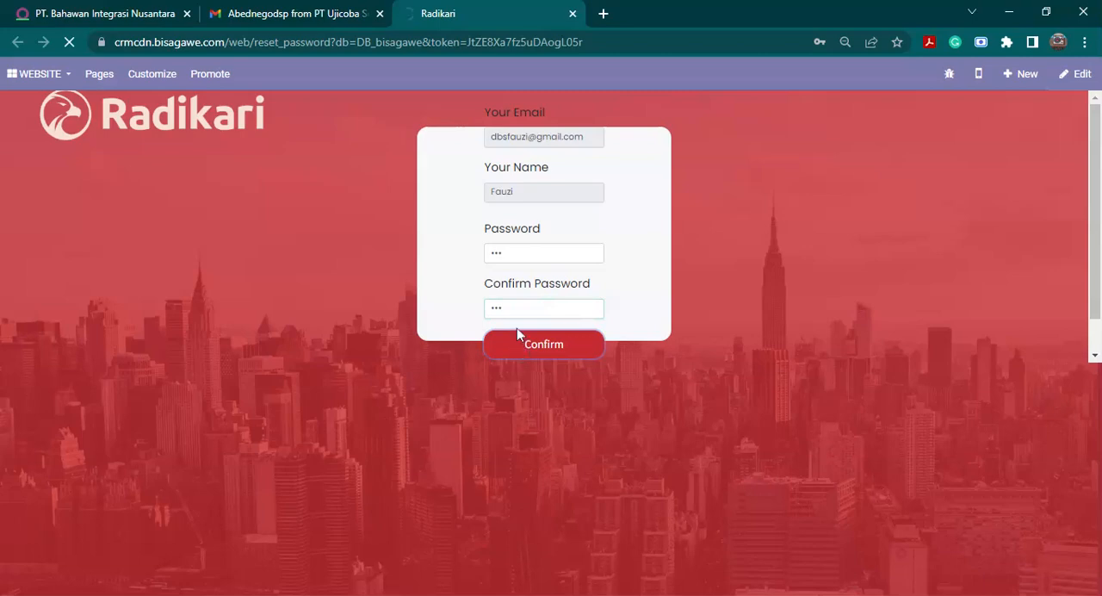